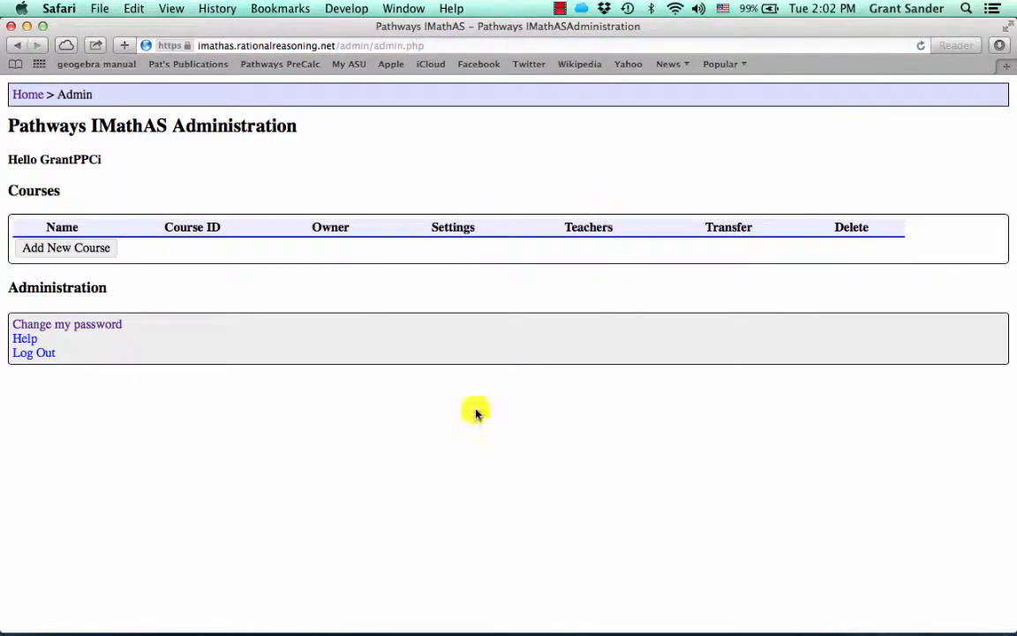
Start a new course named for the instructor's PreCalculus class and enter an enrollment key
click(97, 250)
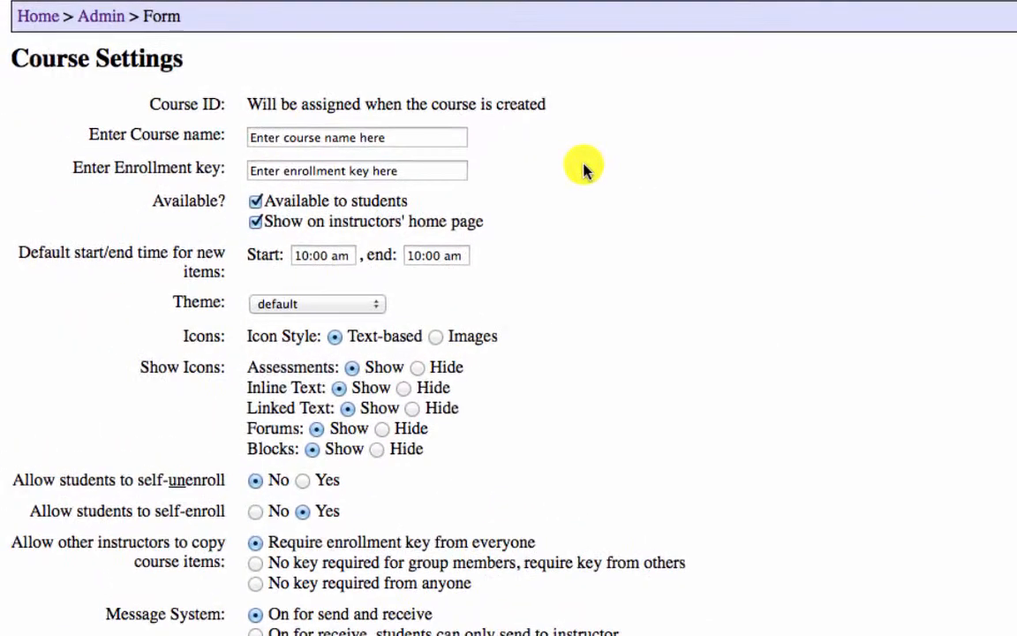
drag(456, 138, 204, 106)
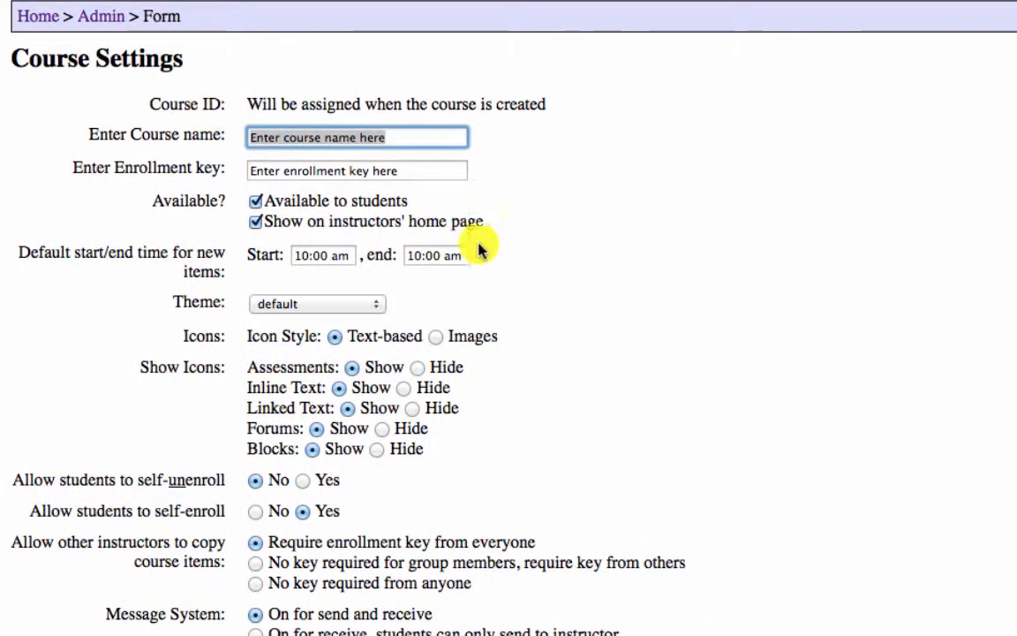
text(C)
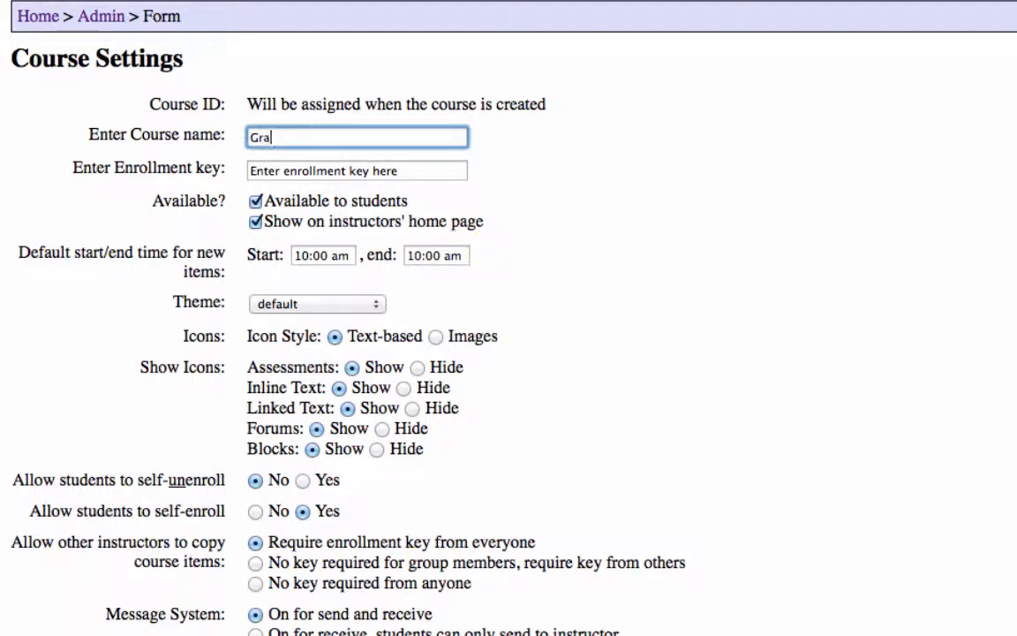
text(rant's PreCalculus)
key(Tab)
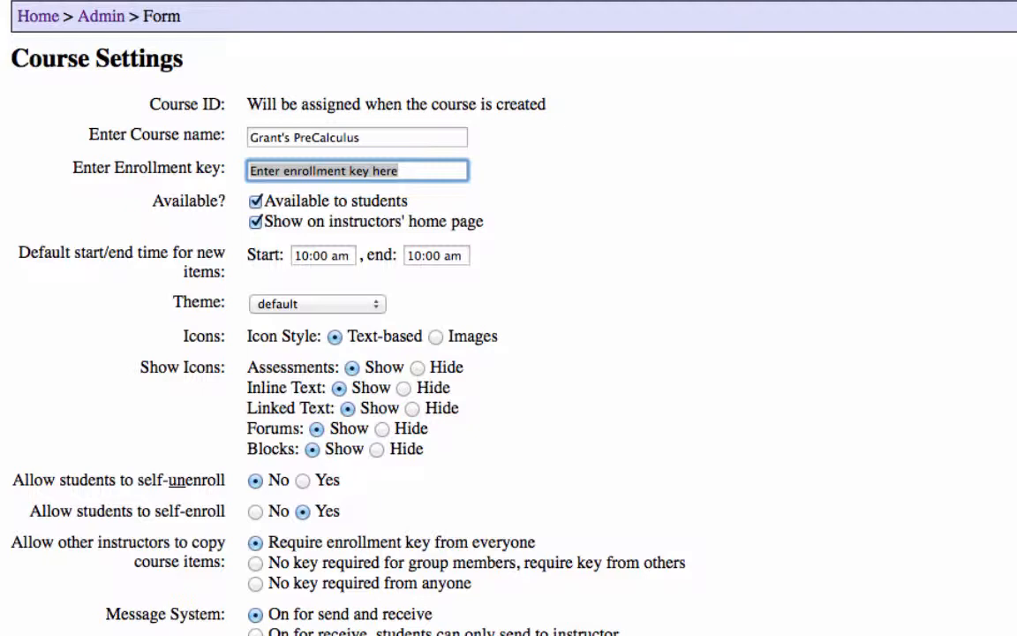
key(BackSpace)
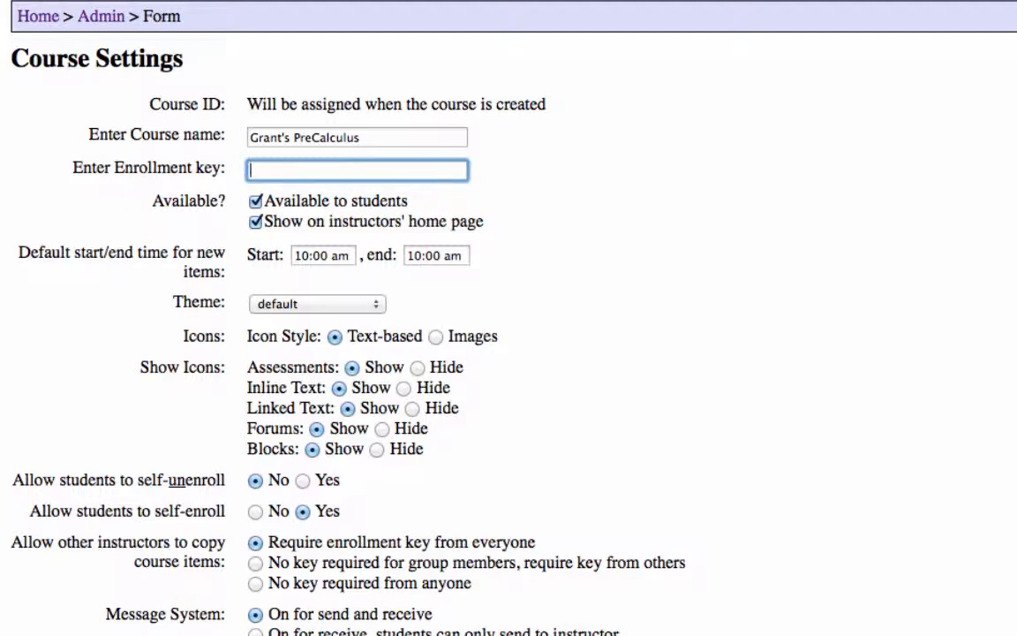
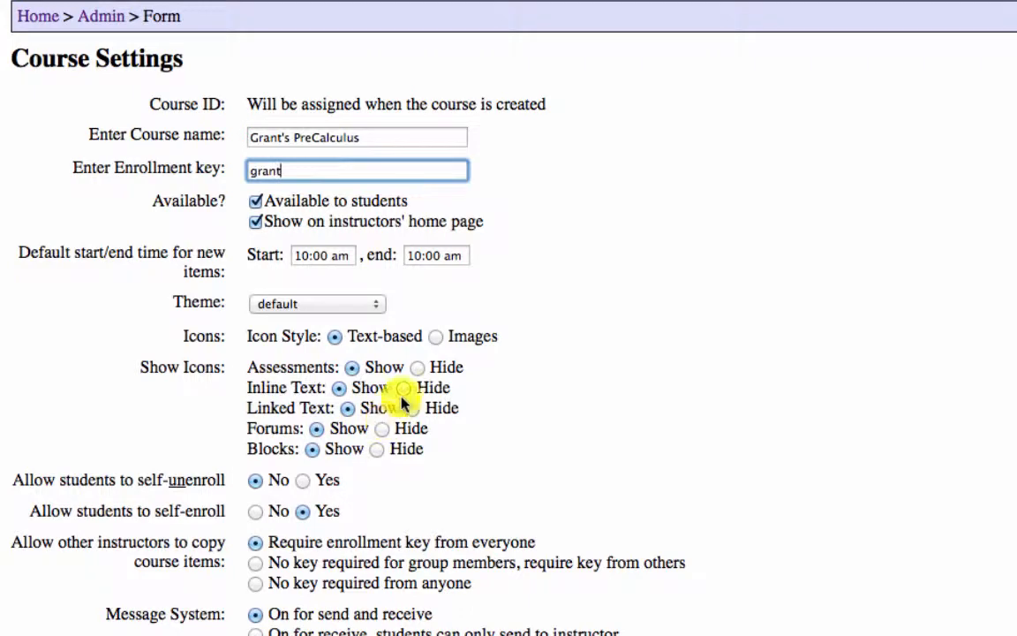
Add Messages, Forums, Calendar and Log Out to the Student Quick Pick Top Bar
scroll(509, 317, down, 2)
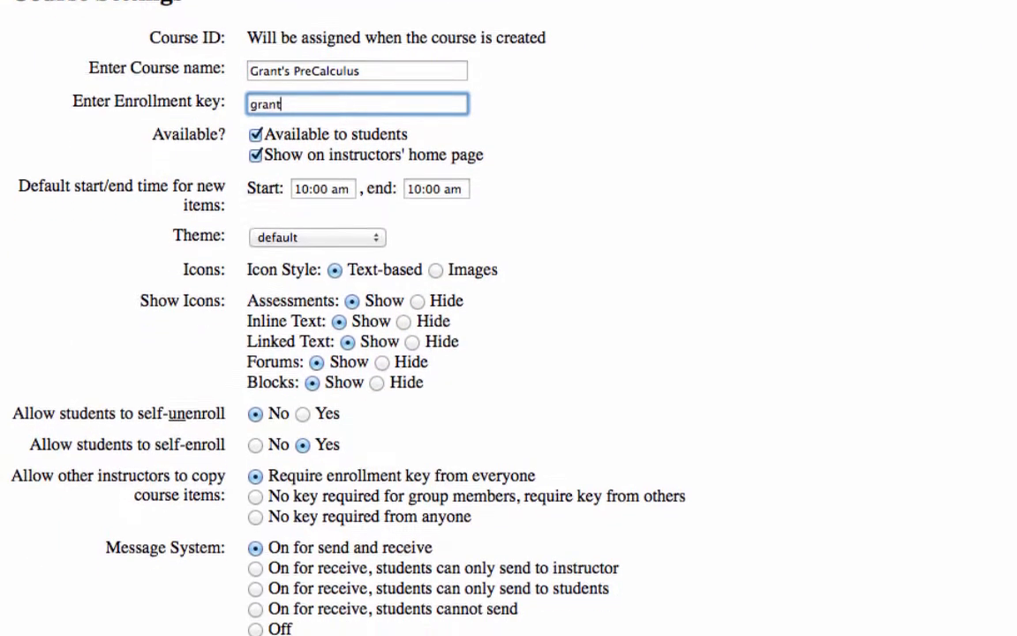
scroll(509, 318, down, 10)
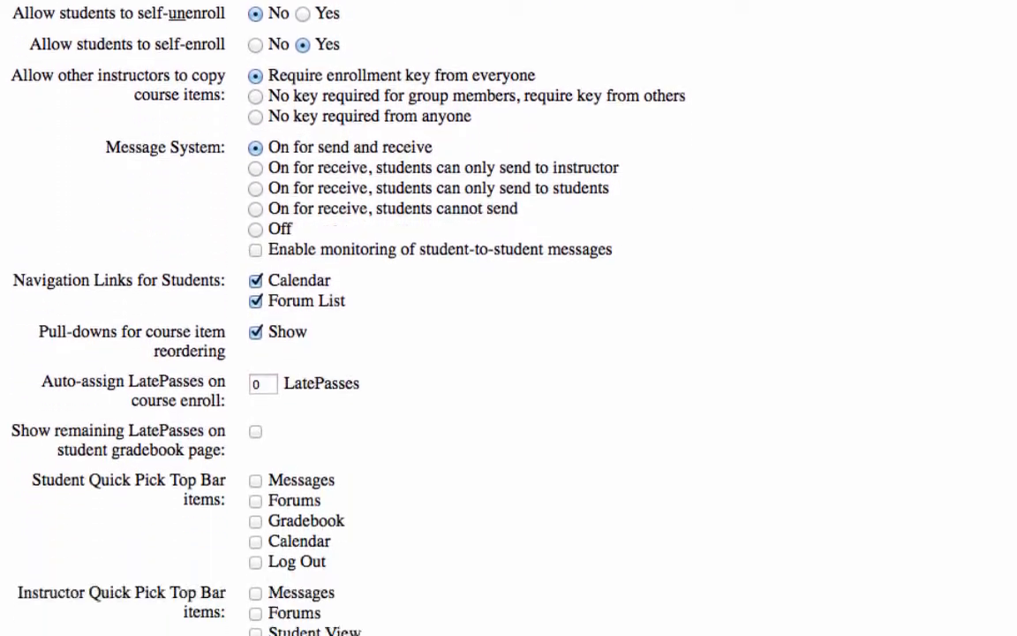
scroll(508, 318, down, 3)
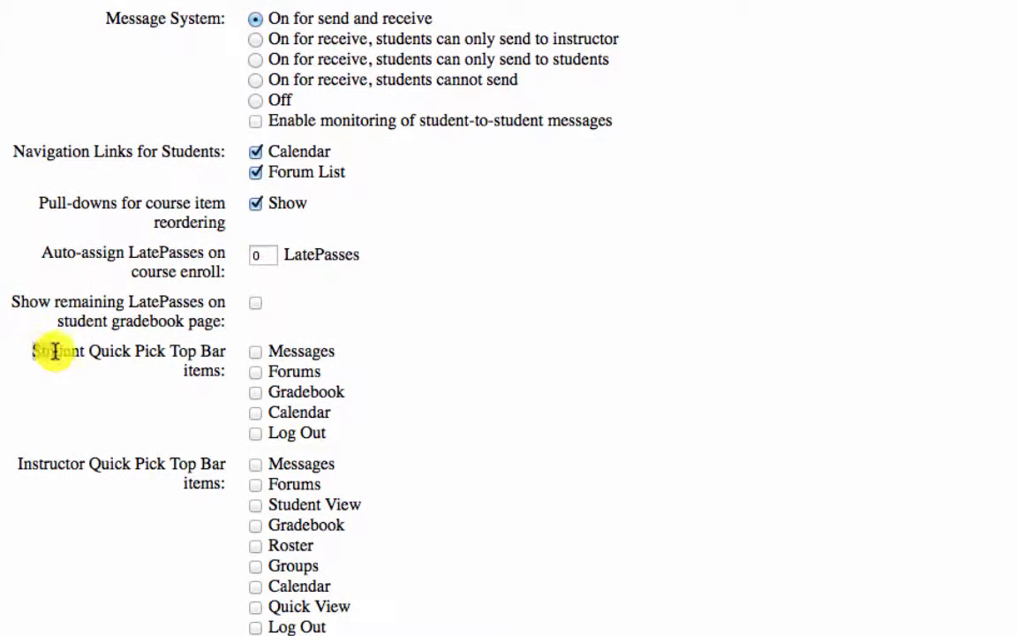
drag(55, 351, 213, 367)
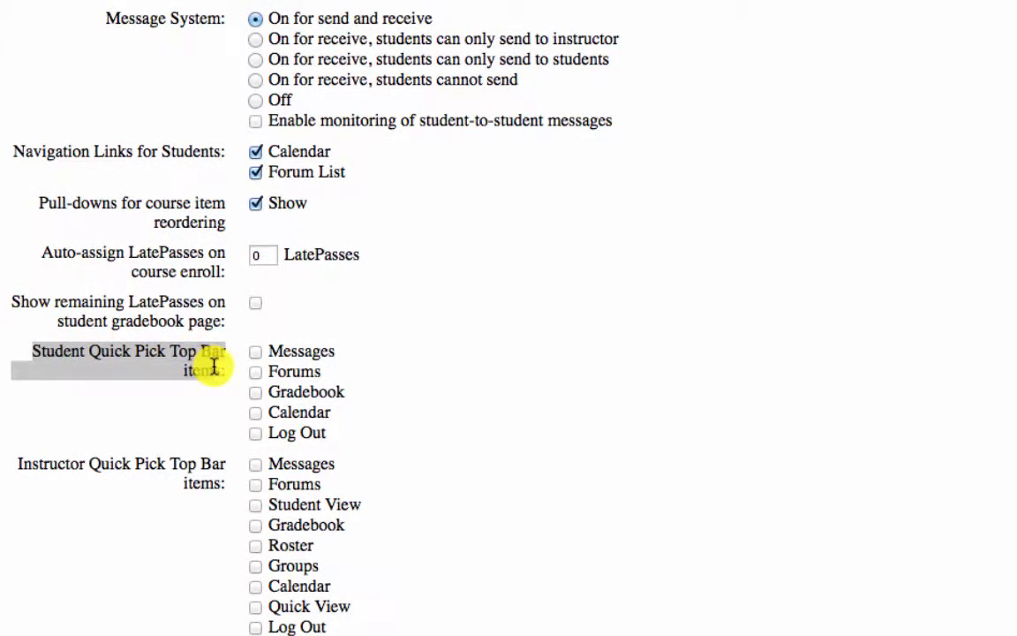
click(256, 353)
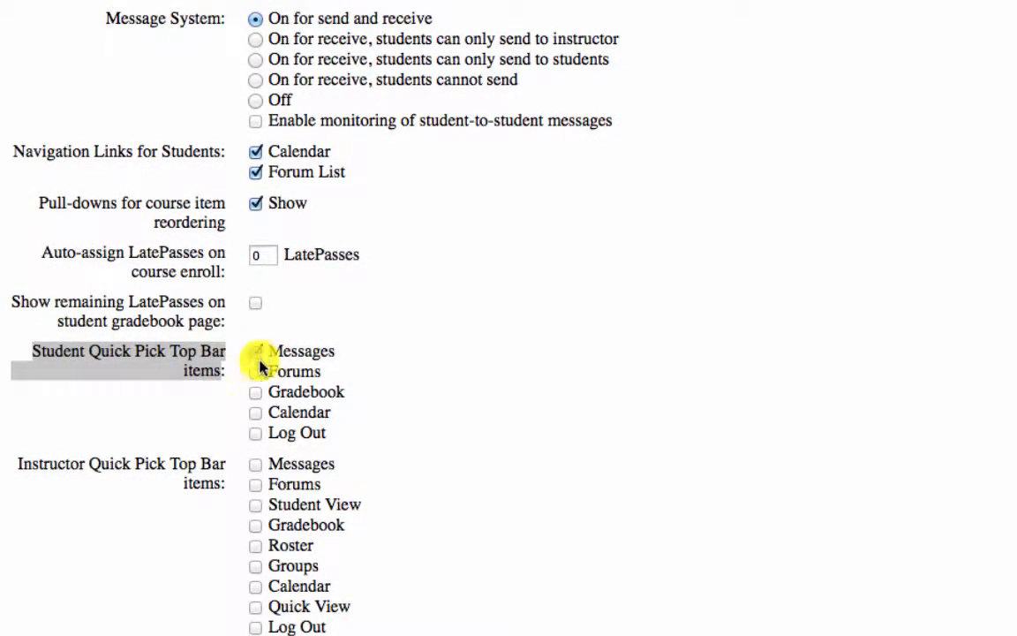
click(256, 372)
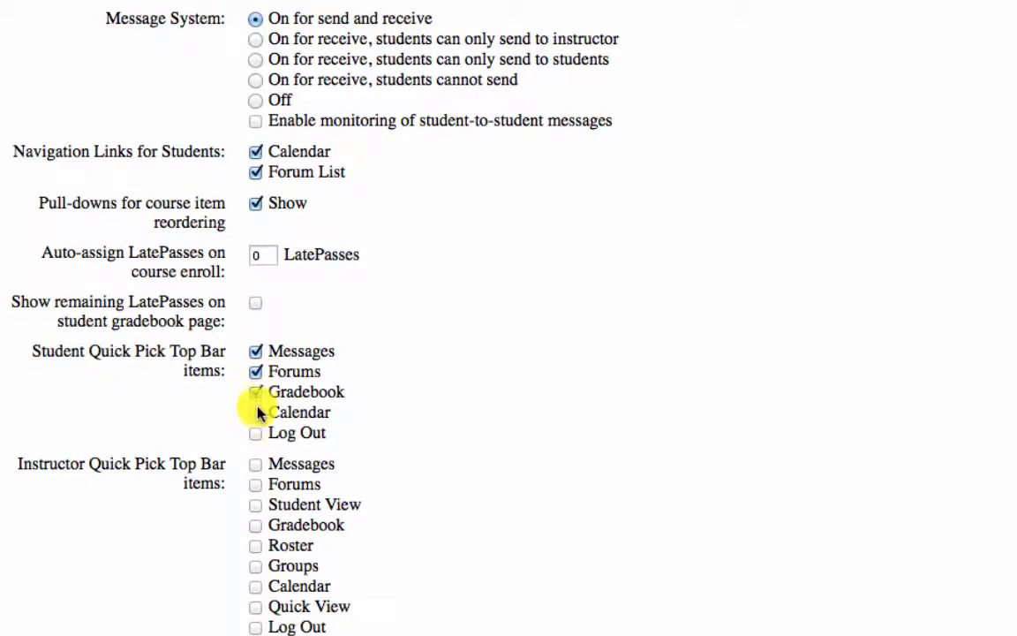
click(257, 412)
click(256, 432)
Add Messages, Forums, Student View, Gradebook, Calendar, Quick View and Log Out to the Instructor Quick Pick bar
scroll(254, 497, down, 1)
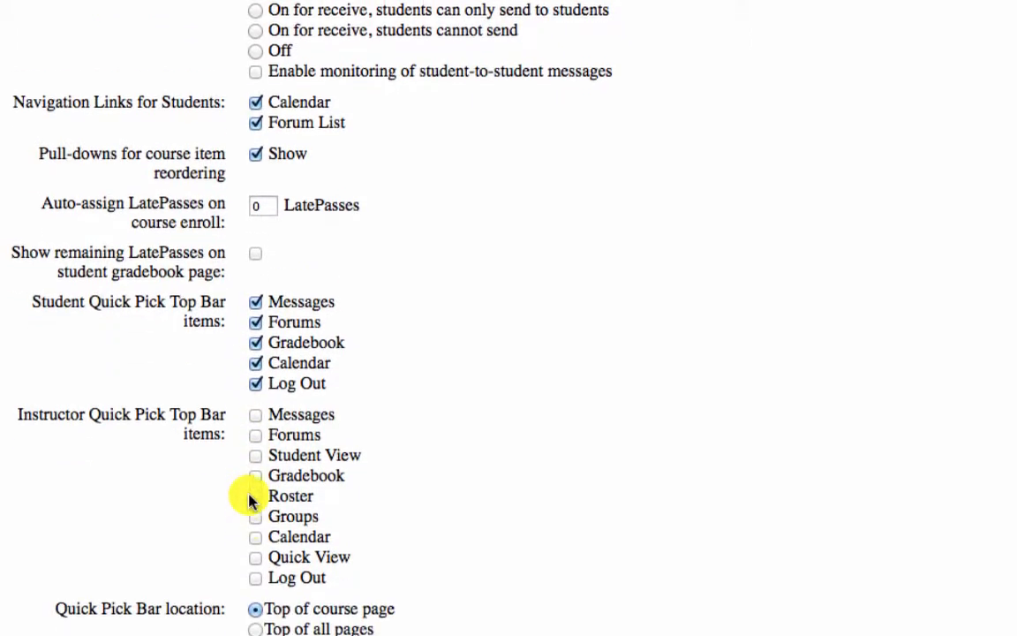
scroll(250, 500, down, 1)
click(256, 414)
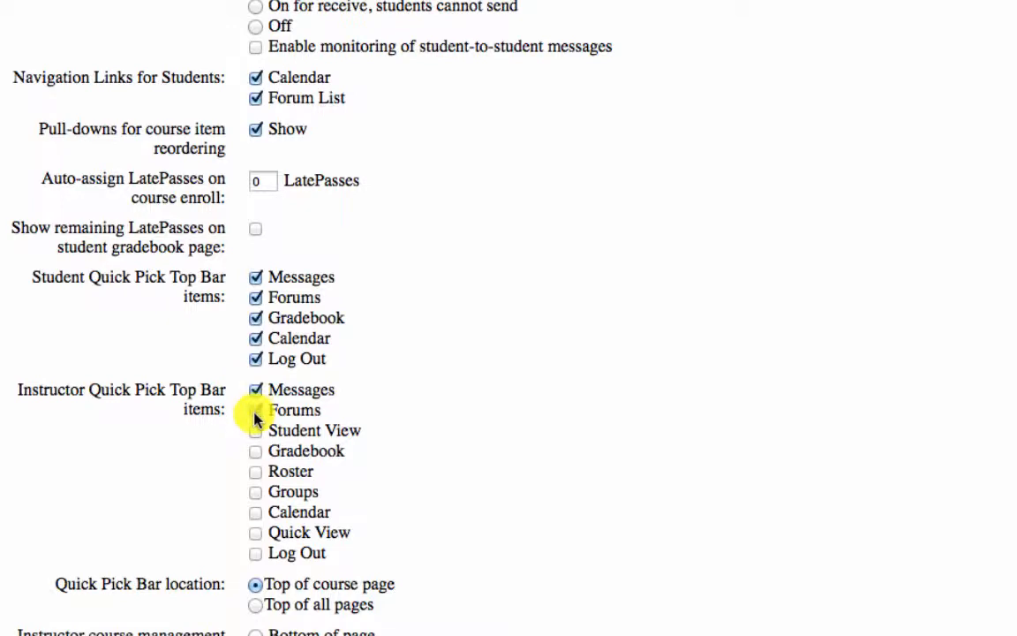
click(255, 411)
click(255, 431)
click(255, 451)
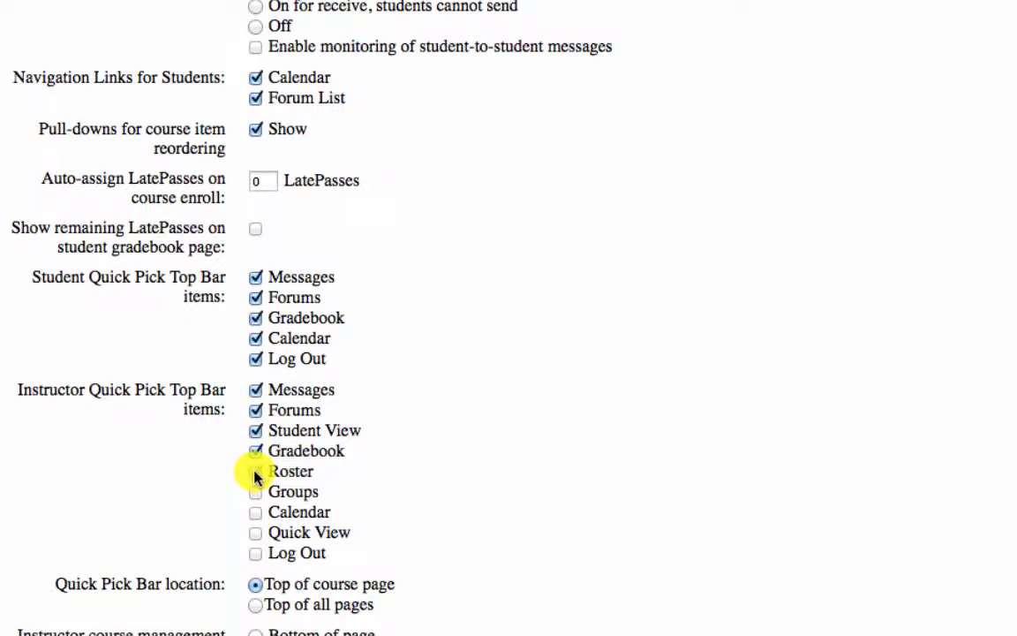
click(255, 512)
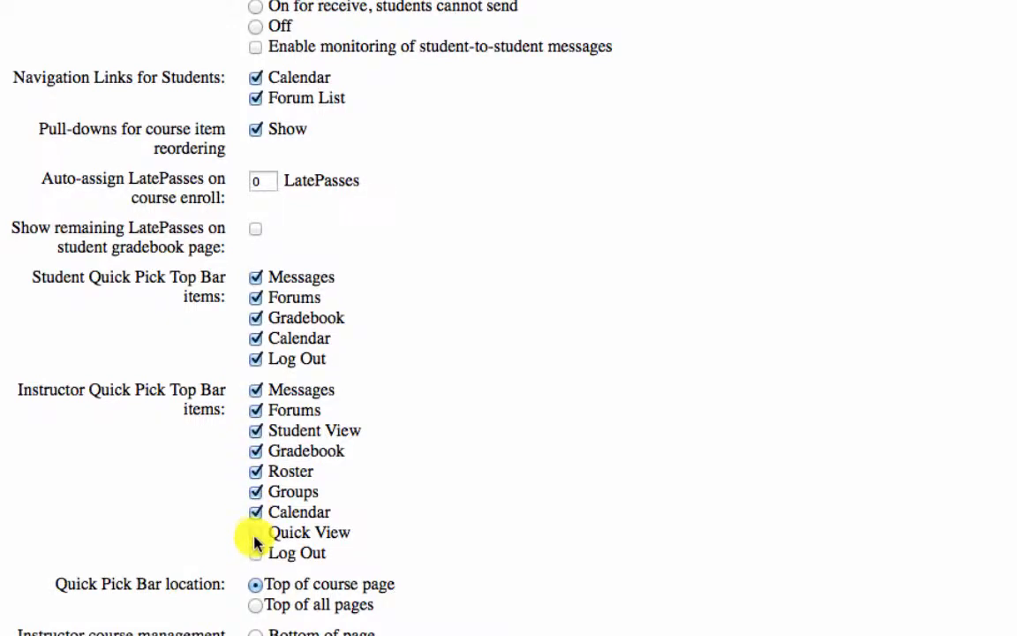
click(255, 532)
click(255, 552)
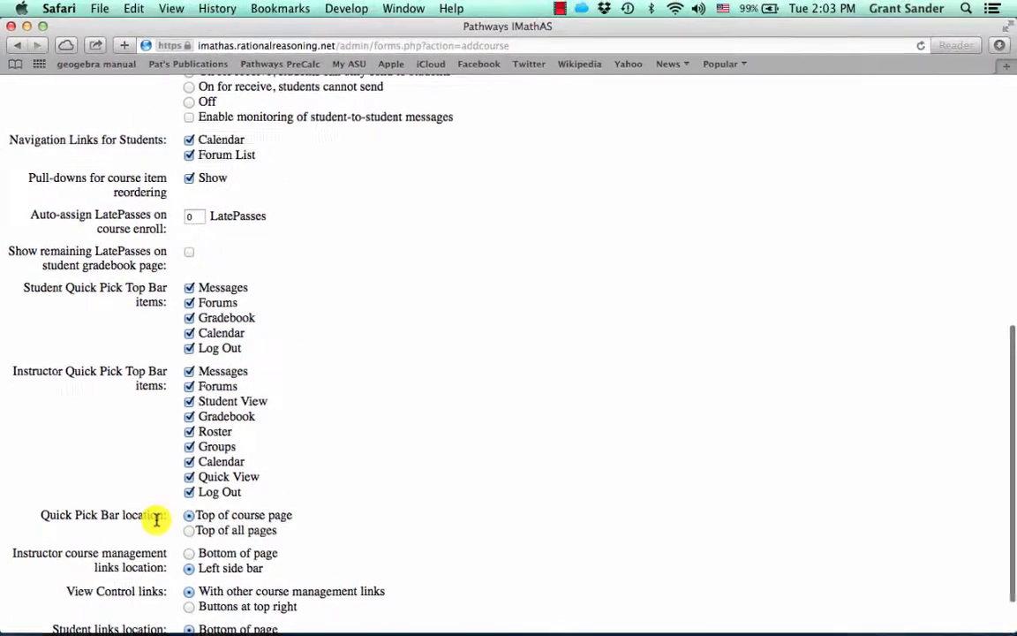
scroll(203, 519, down, 2)
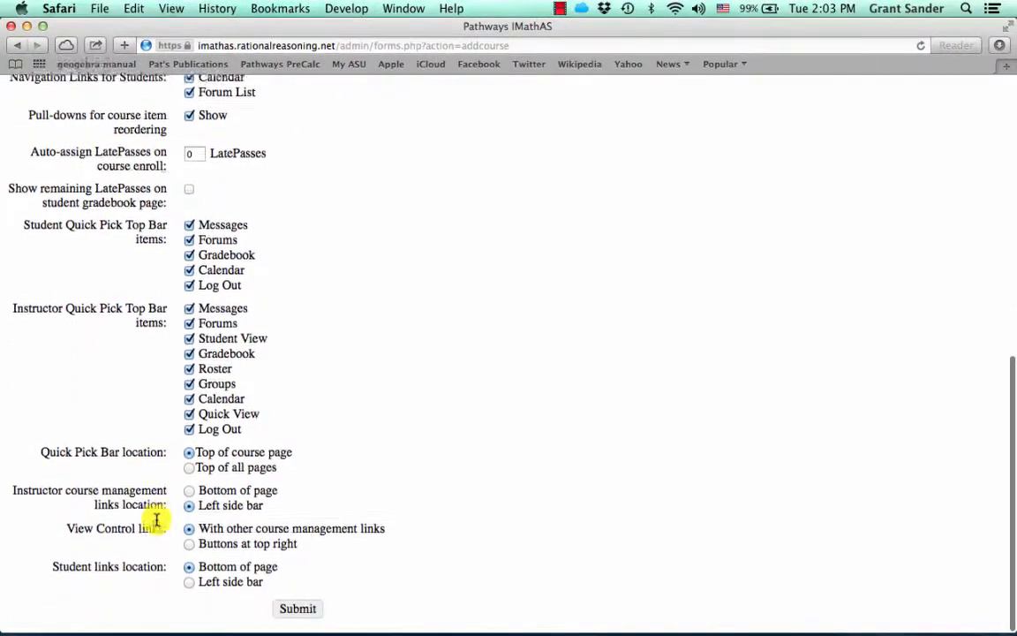
Submit the course settings, note course ID 14 and its enrollment key, and go into the course
click(309, 609)
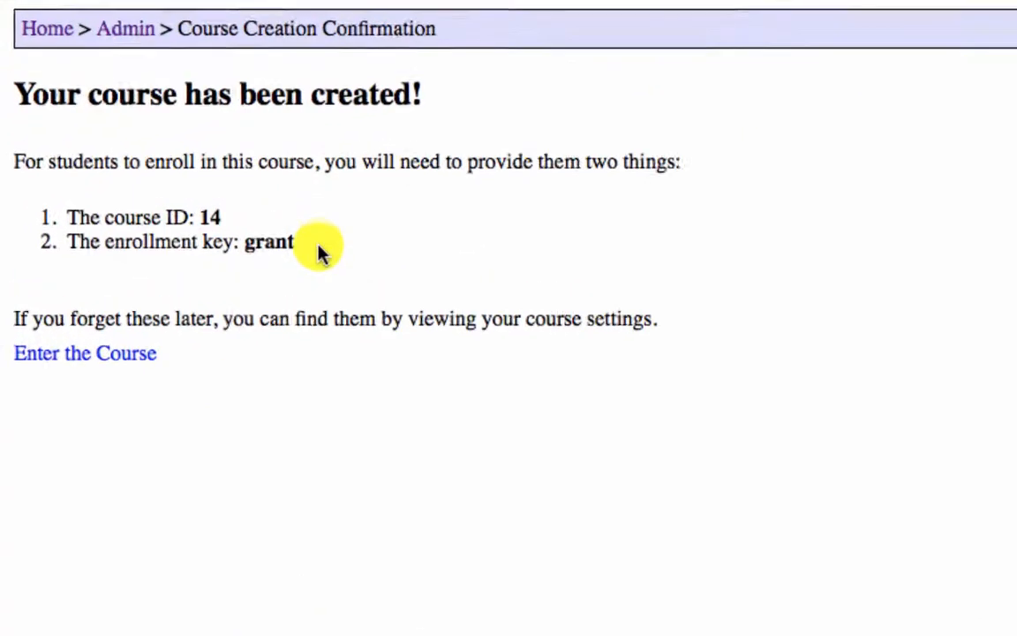
drag(314, 250, 22, 214)
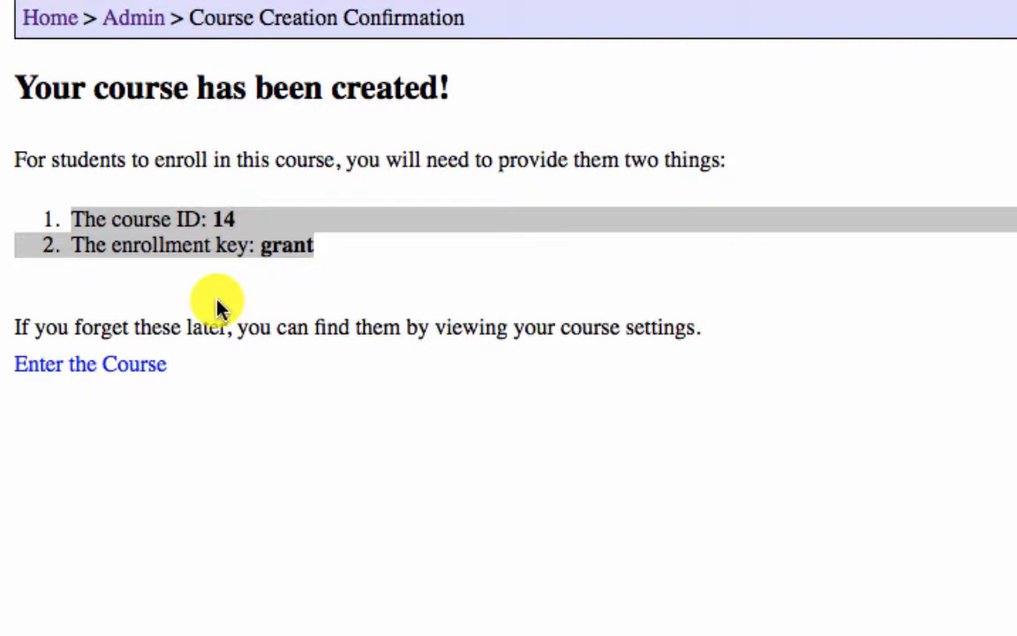
click(103, 374)
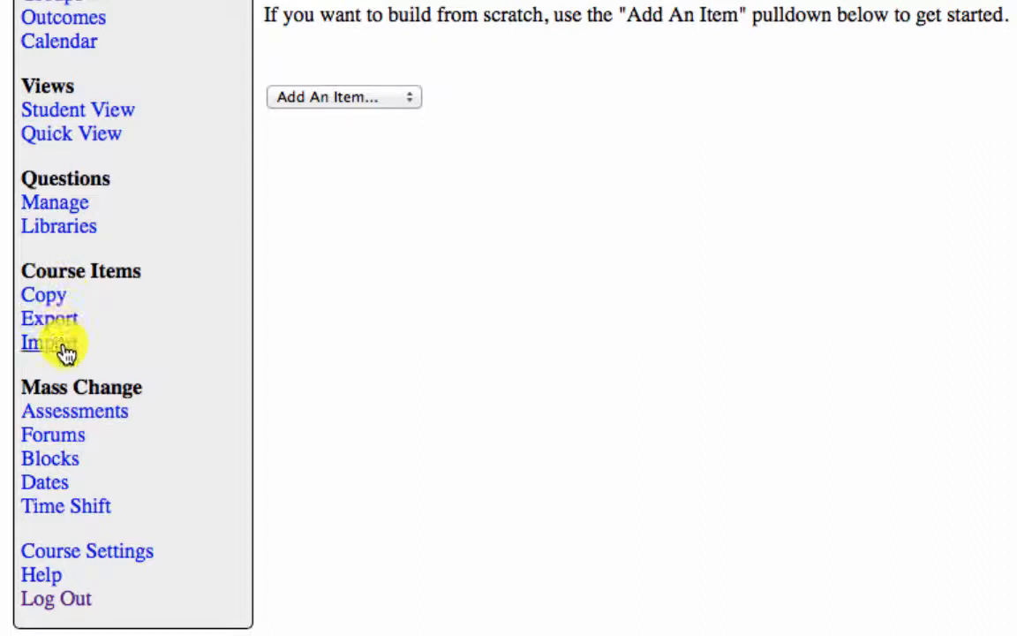
Open the Copy Course Items page from the course sidebar
click(60, 299)
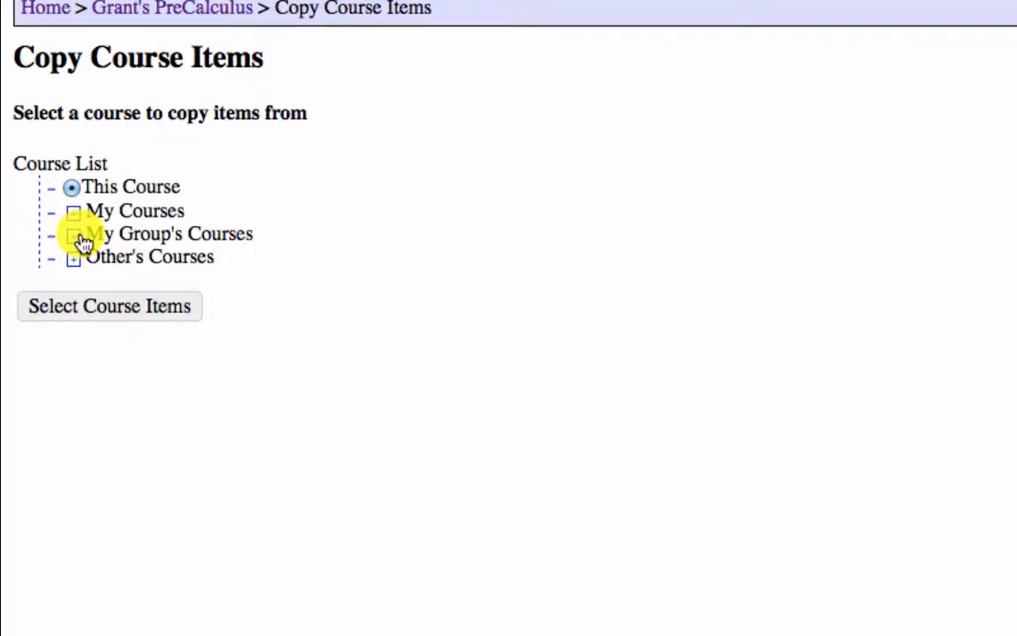
Choose Pathways PreCalculus --PROTOTYPE-- from a group instructor's courses, enter its enrollment key, and continue
click(74, 236)
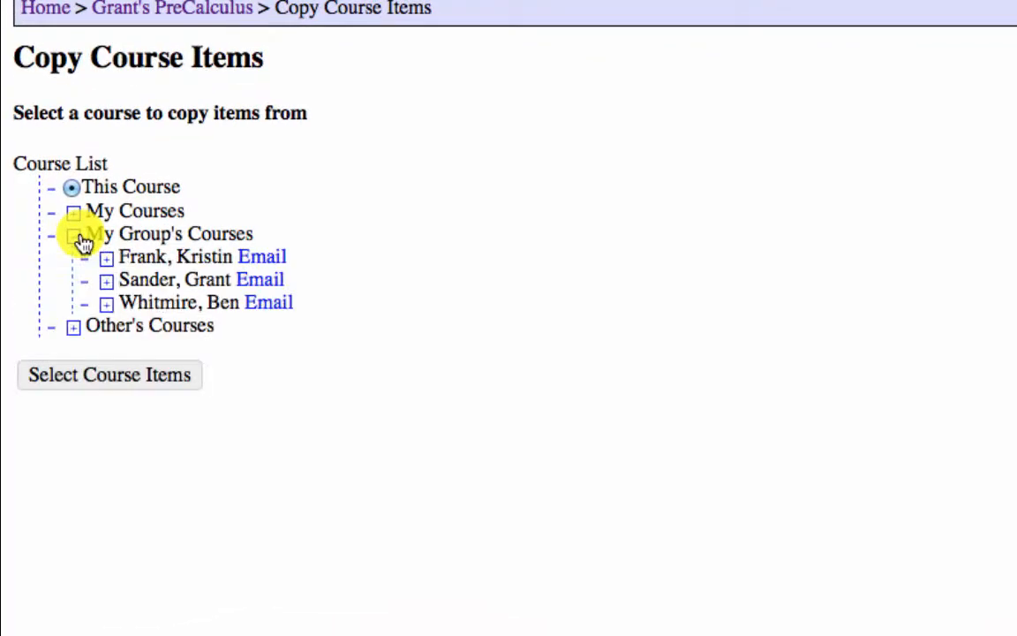
click(110, 282)
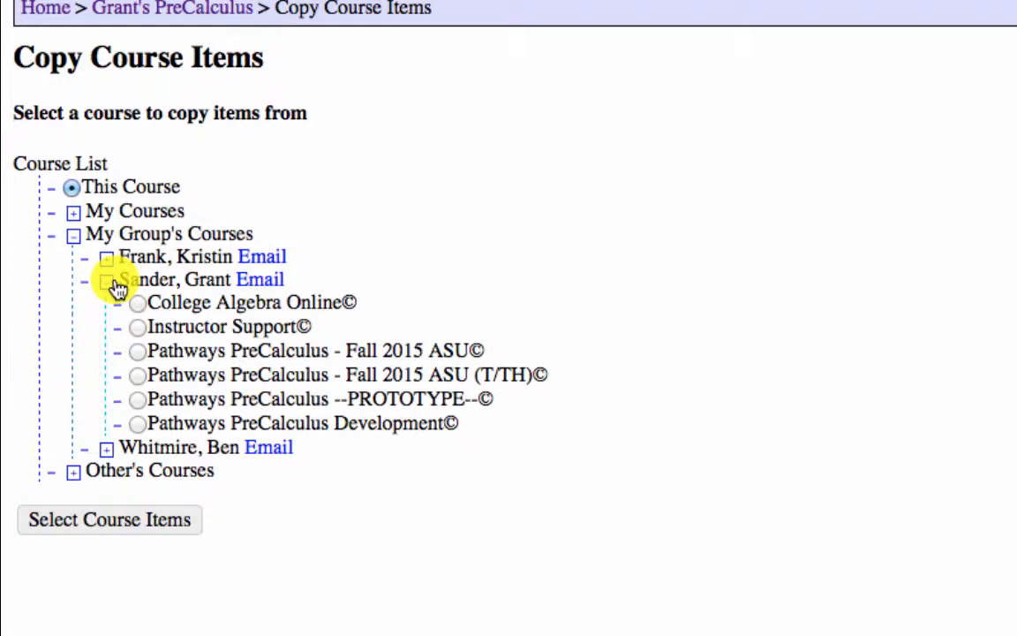
click(137, 401)
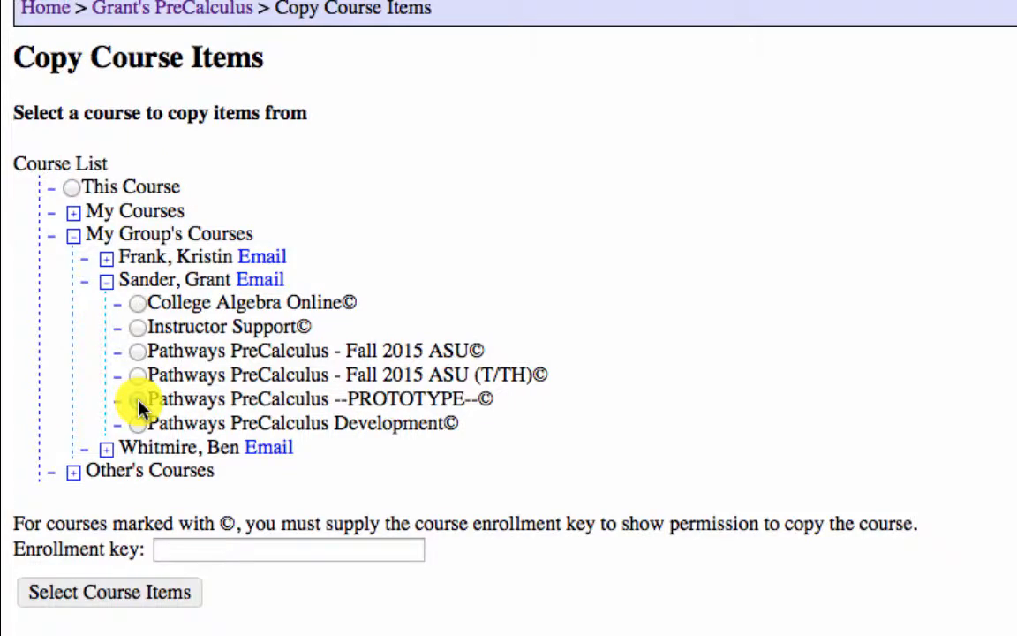
click(358, 556)
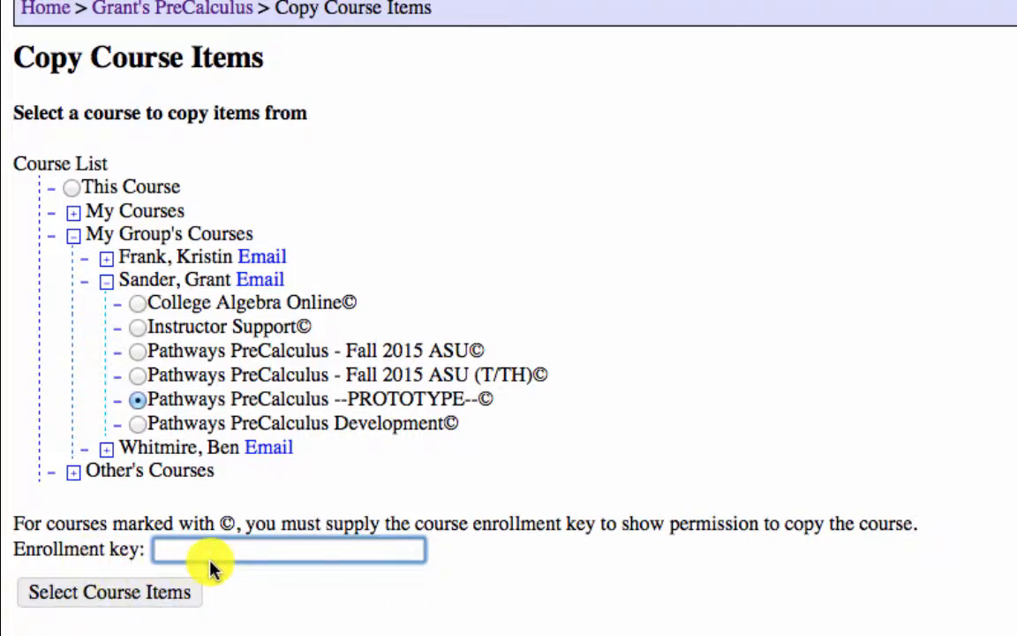
click(121, 593)
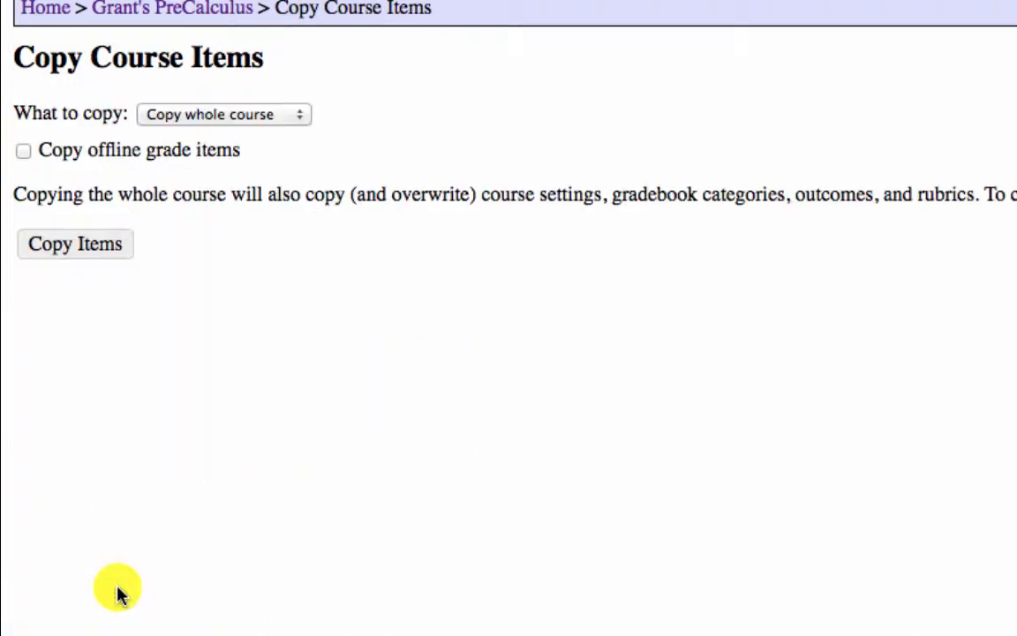
Copy the whole prototype course and check that Modules 2 through 8 now appear
click(246, 121)
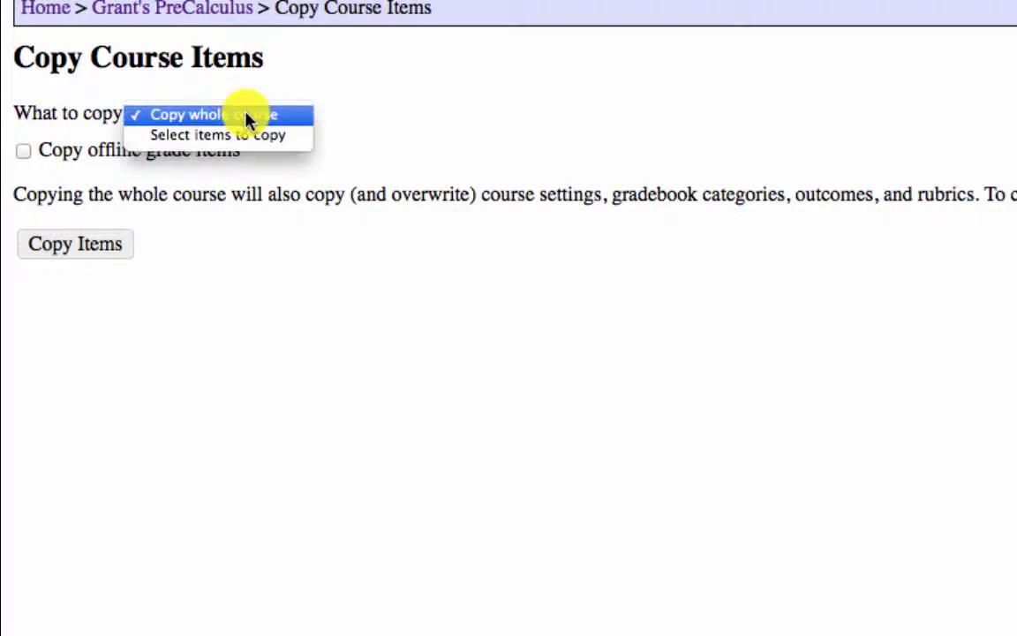
click(247, 121)
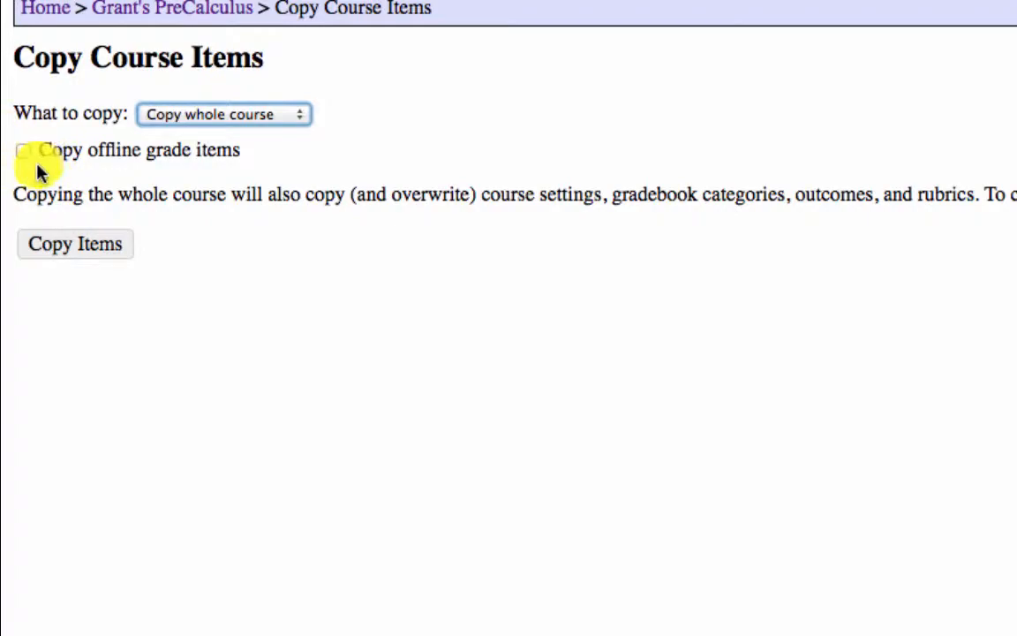
click(85, 254)
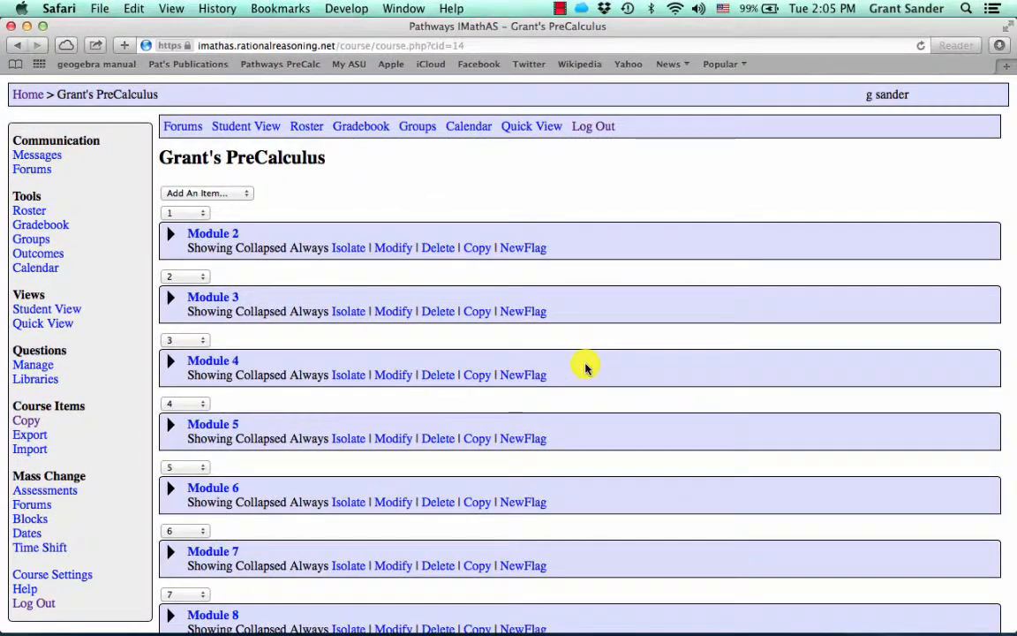
scroll(585, 368, down, 1)
scroll(585, 368, down, 2)
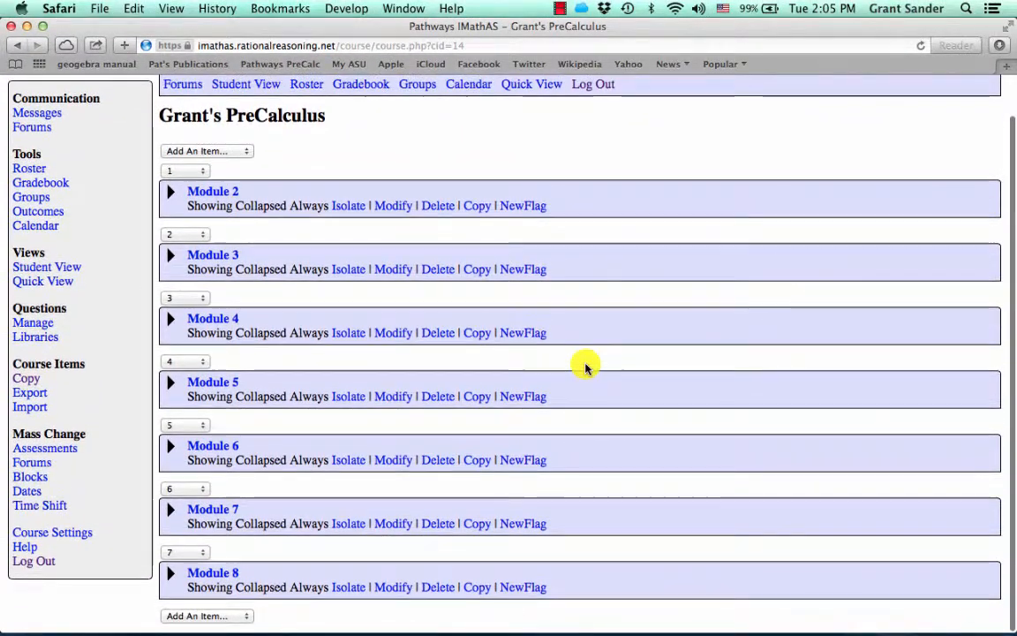
scroll(586, 368, up, 2)
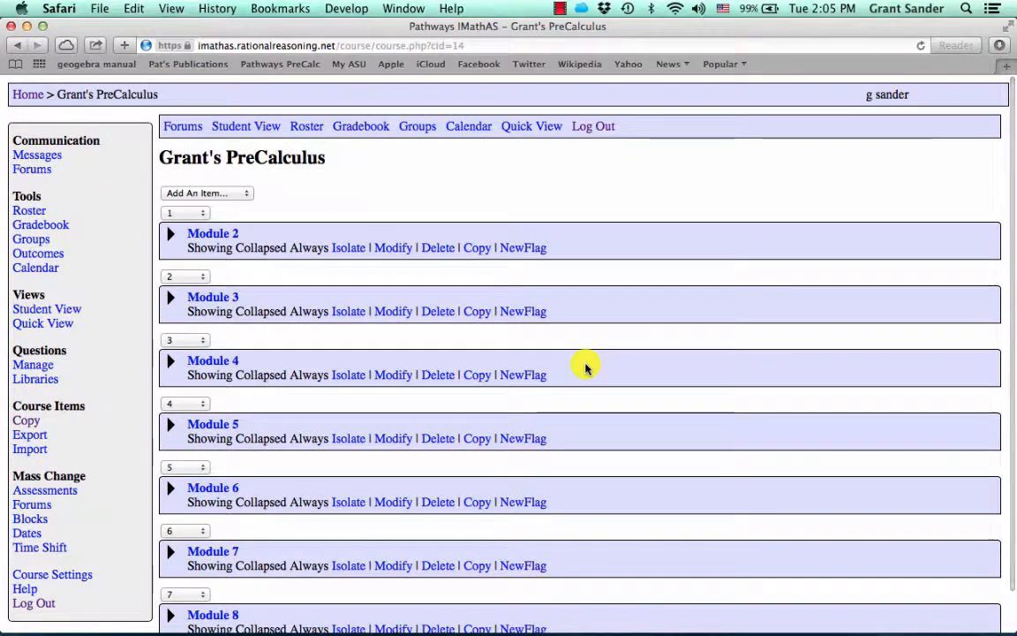
Expand Module 2 to list homework M2 I1 through M2 I5 and the Module 2 Forum
click(168, 239)
scroll(168, 240, down, 4)
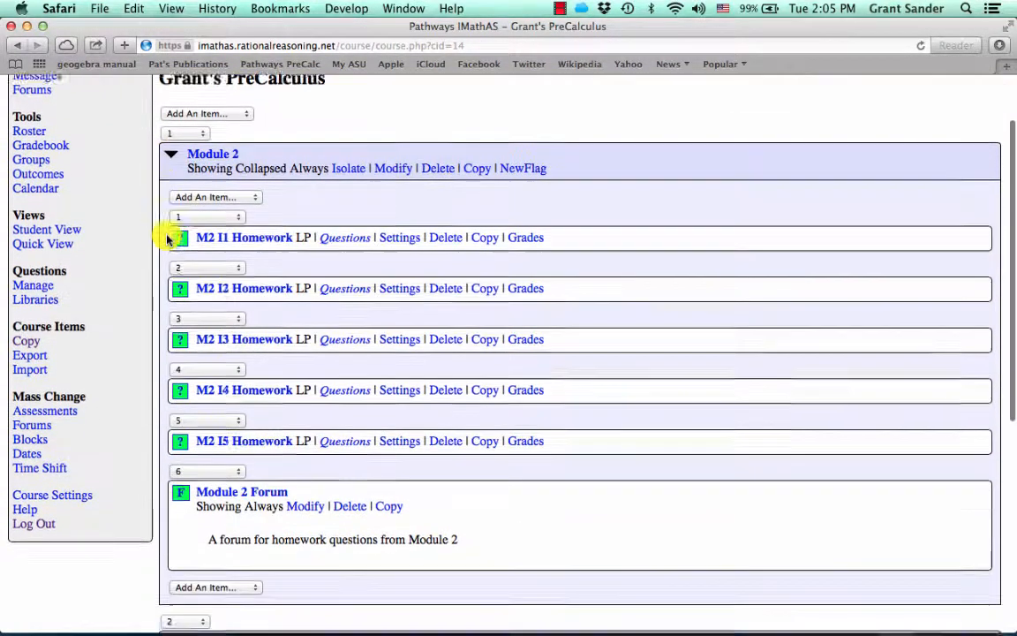
scroll(167, 239, up, 3)
scroll(168, 239, up, 2)
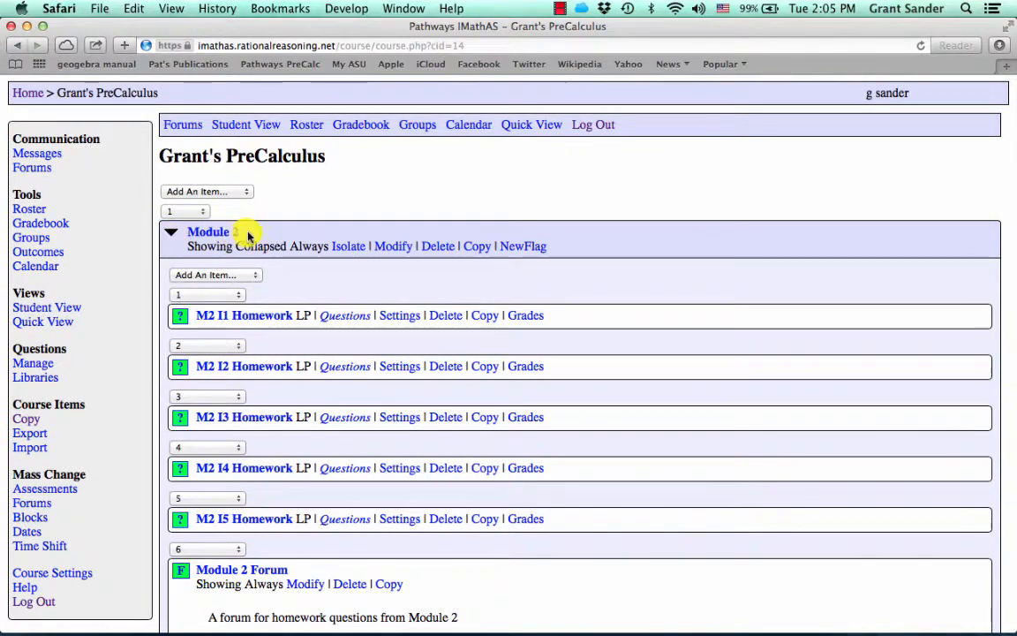
scroll(256, 235, down, 3)
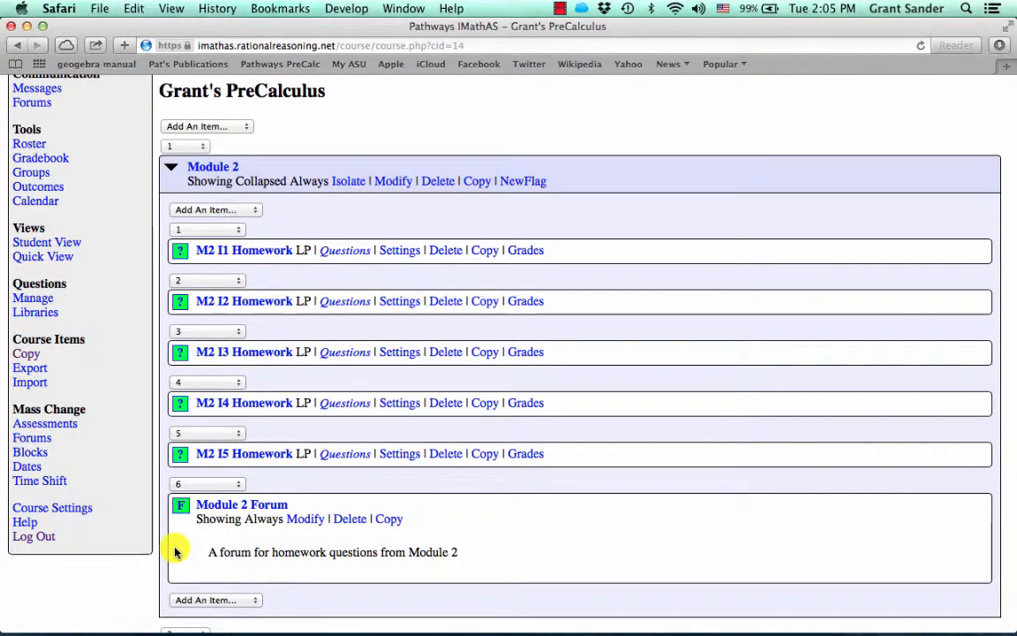
click(256, 248)
scroll(97, 411, down, 3)
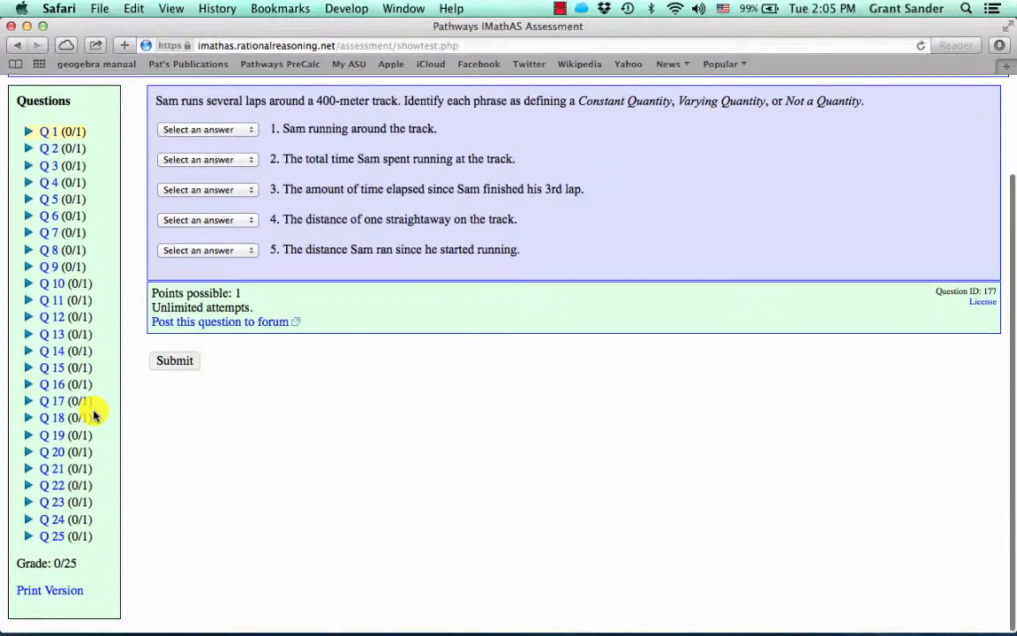
click(64, 388)
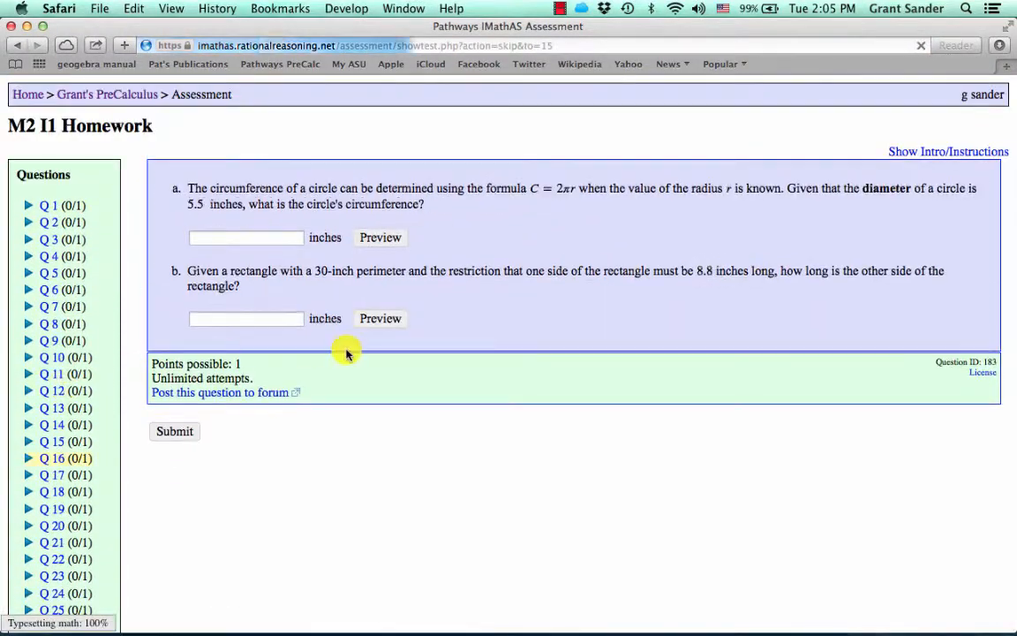
click(93, 95)
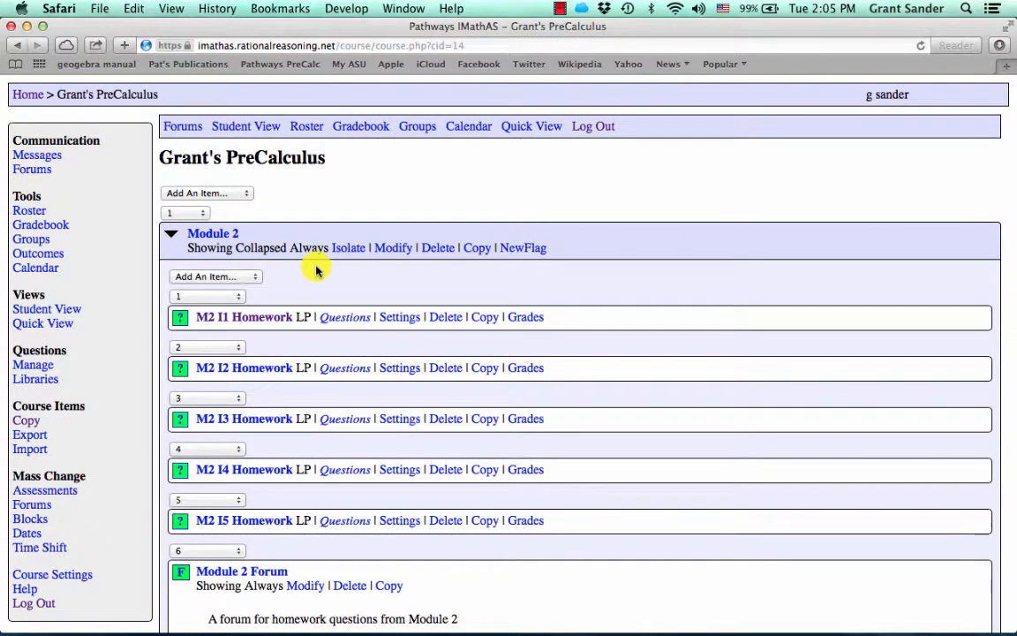
scroll(349, 291, down, 1)
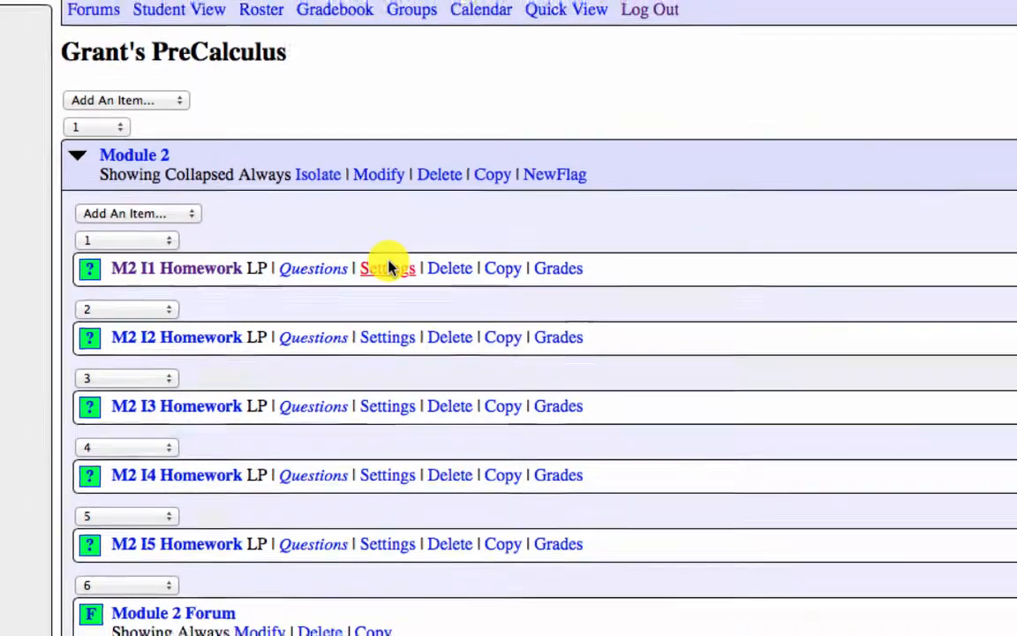
Open the M2 I1 Homework settings form and move down to its availability options
click(386, 266)
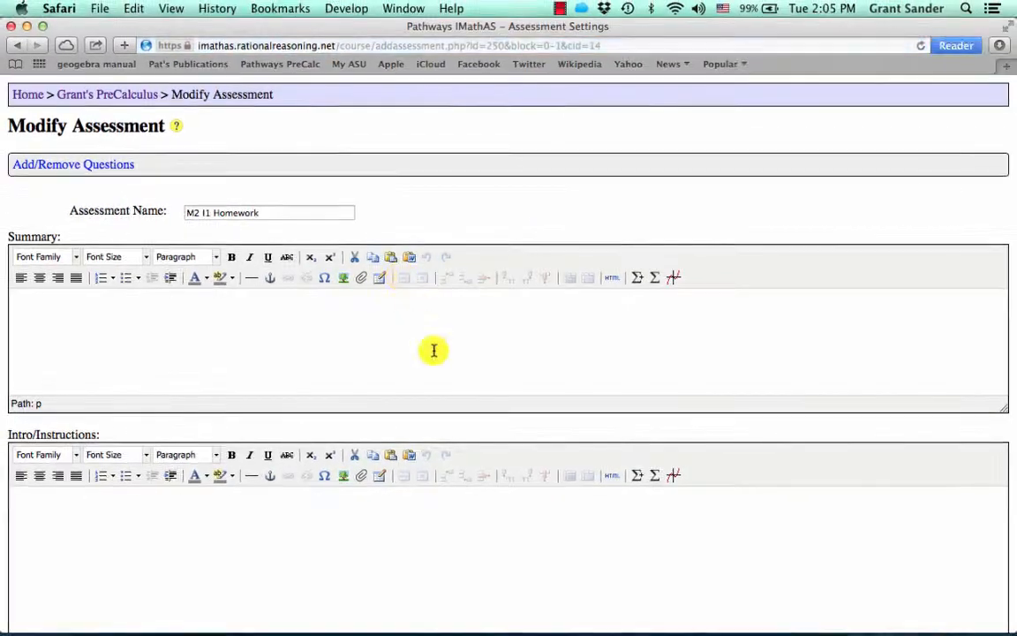
scroll(433, 351, down, 1)
click(223, 350)
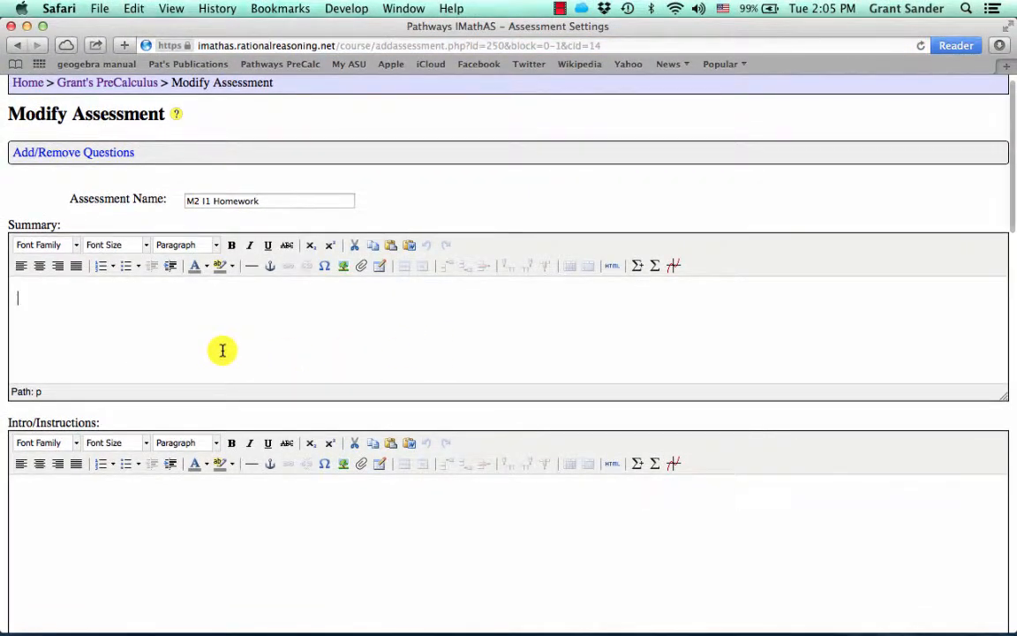
scroll(222, 351, down, 5)
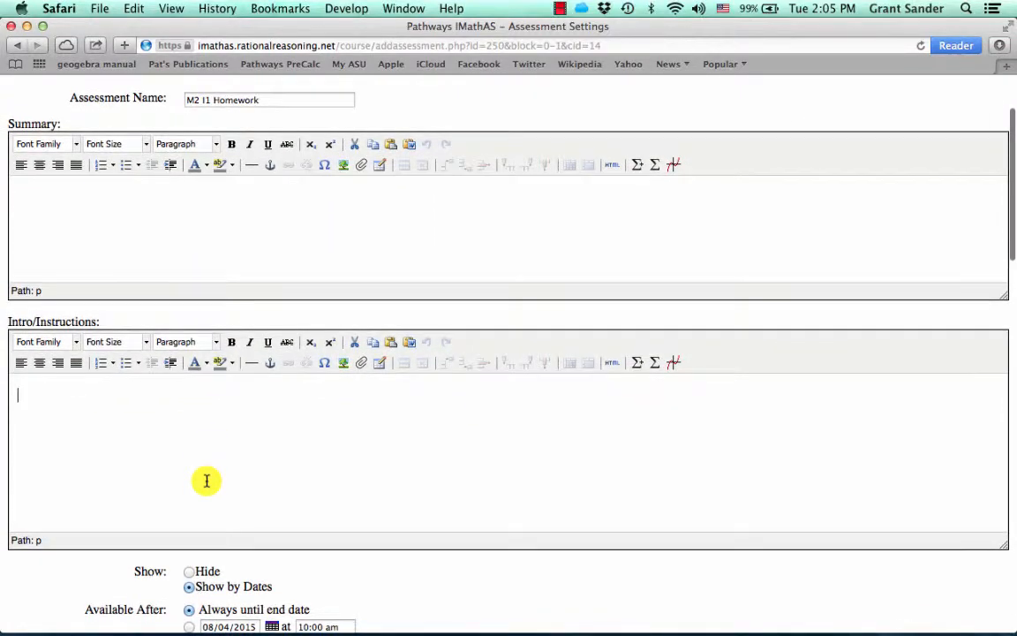
scroll(206, 480, down, 8)
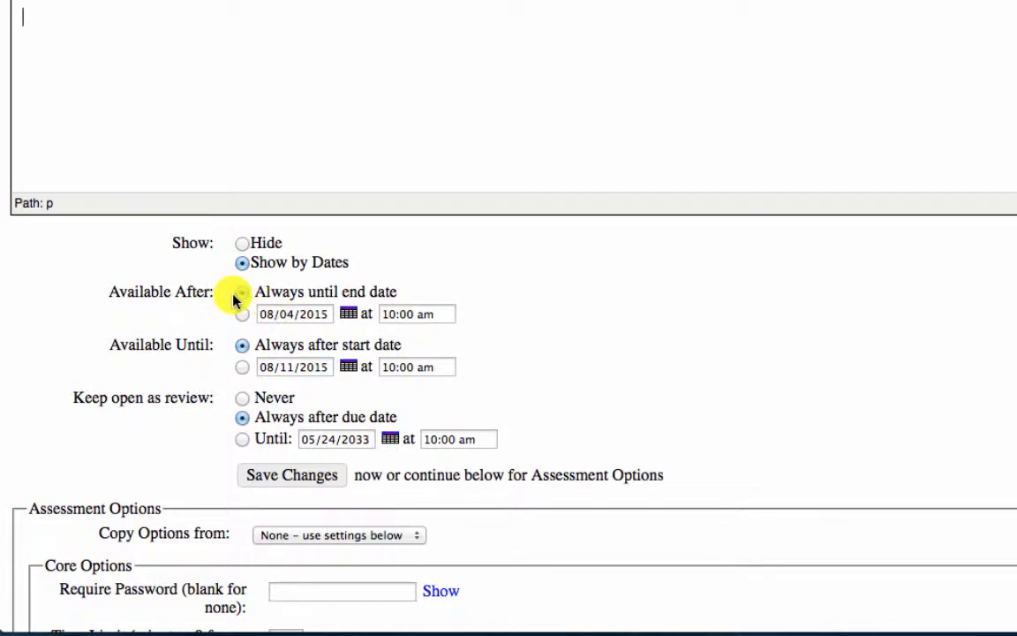
Set availability to Always after start date, Always until end date, and Always after due date
click(234, 297)
click(242, 345)
drag(114, 344, 217, 353)
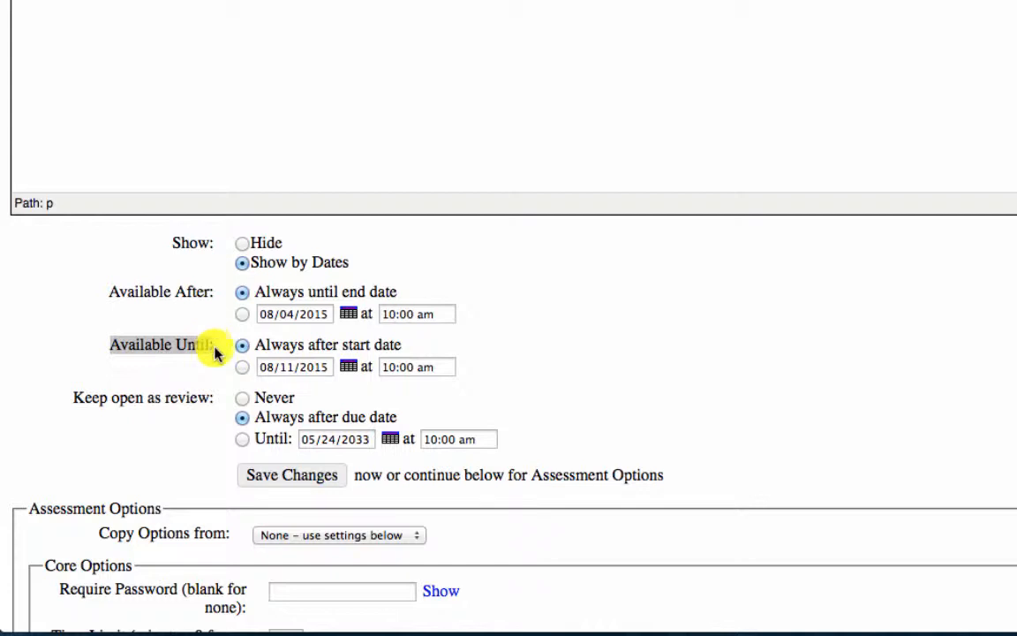
click(232, 421)
scroll(228, 450, down, 2)
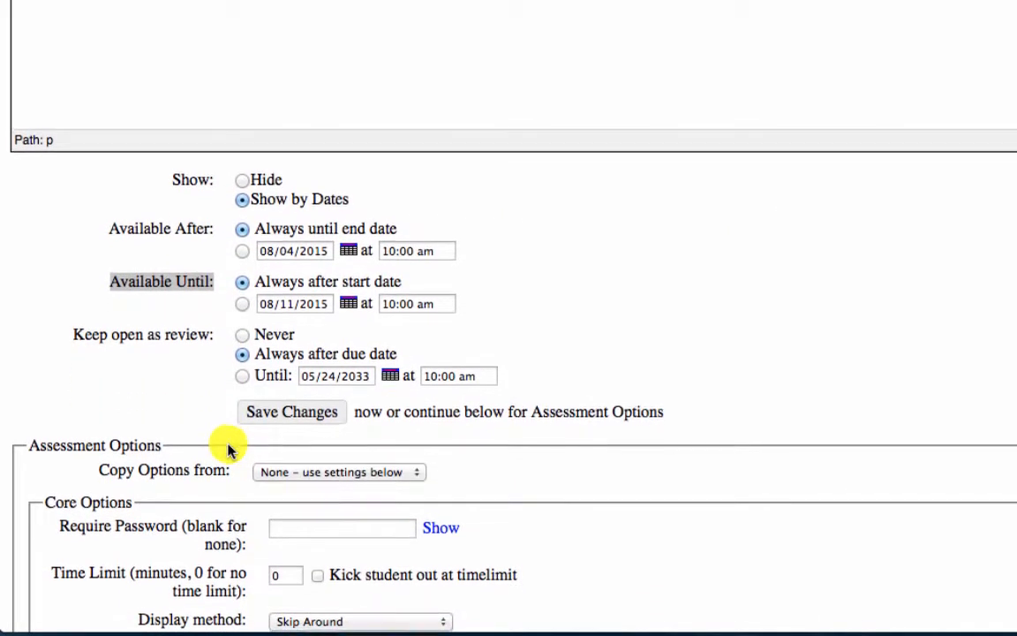
scroll(227, 448, down, 10)
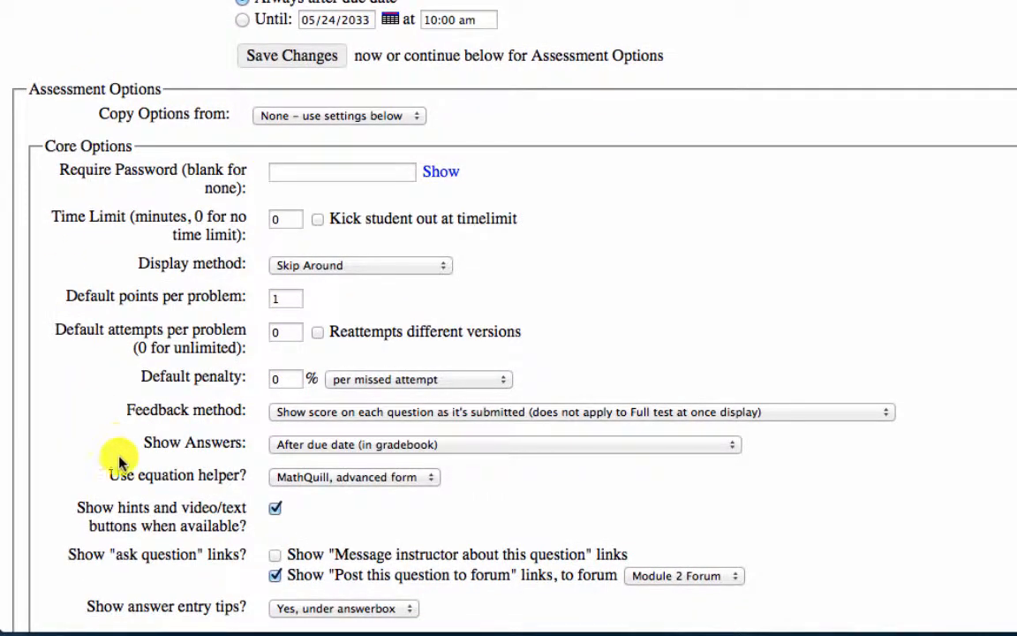
scroll(120, 461, down, 1)
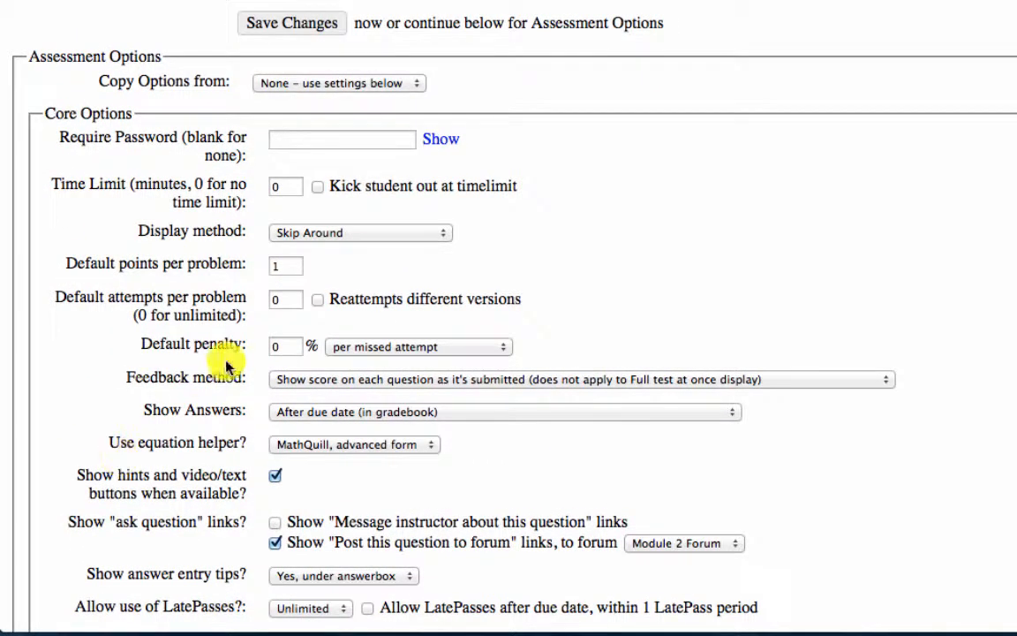
scroll(235, 338, down, 3)
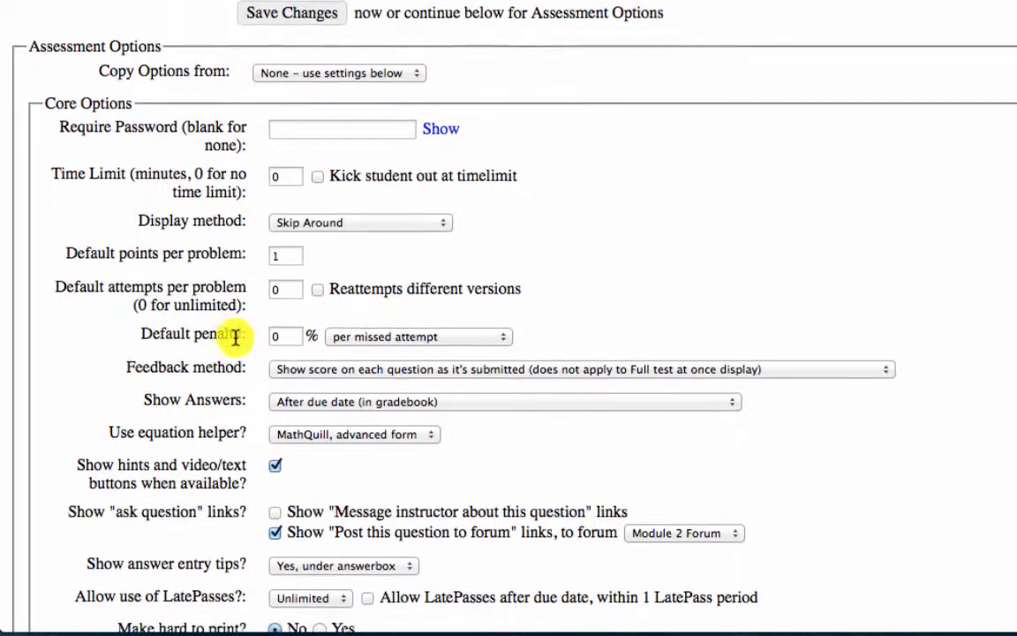
scroll(236, 338, down, 2)
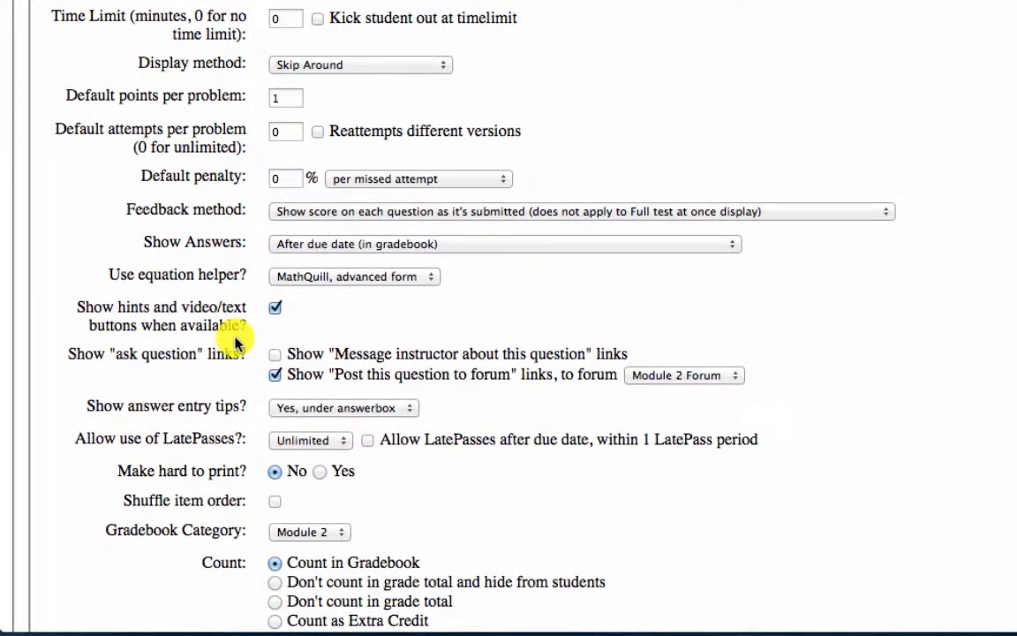
scroll(236, 344, down, 1)
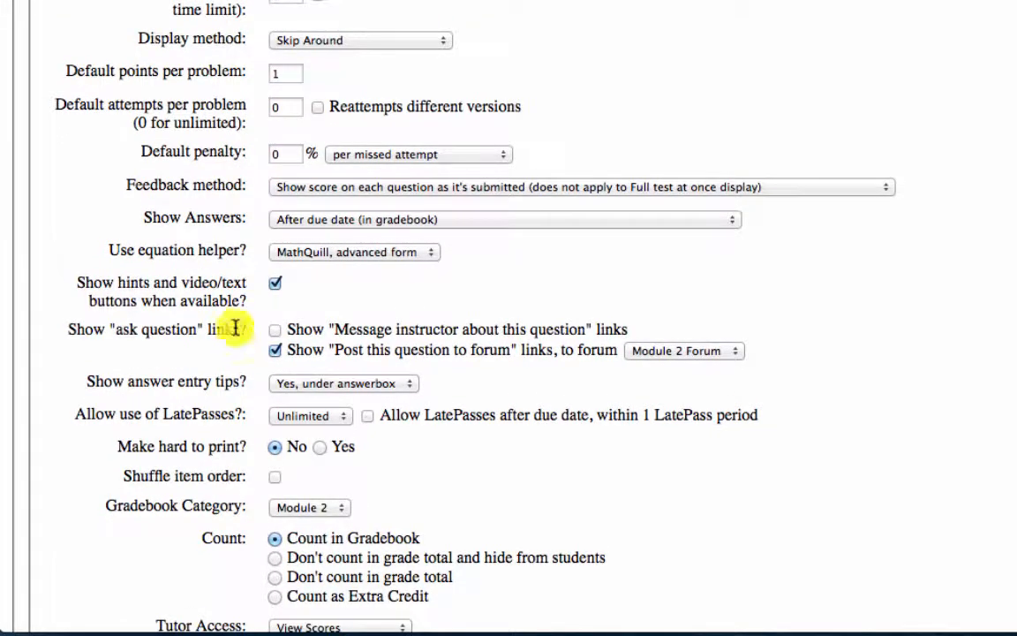
click(326, 40)
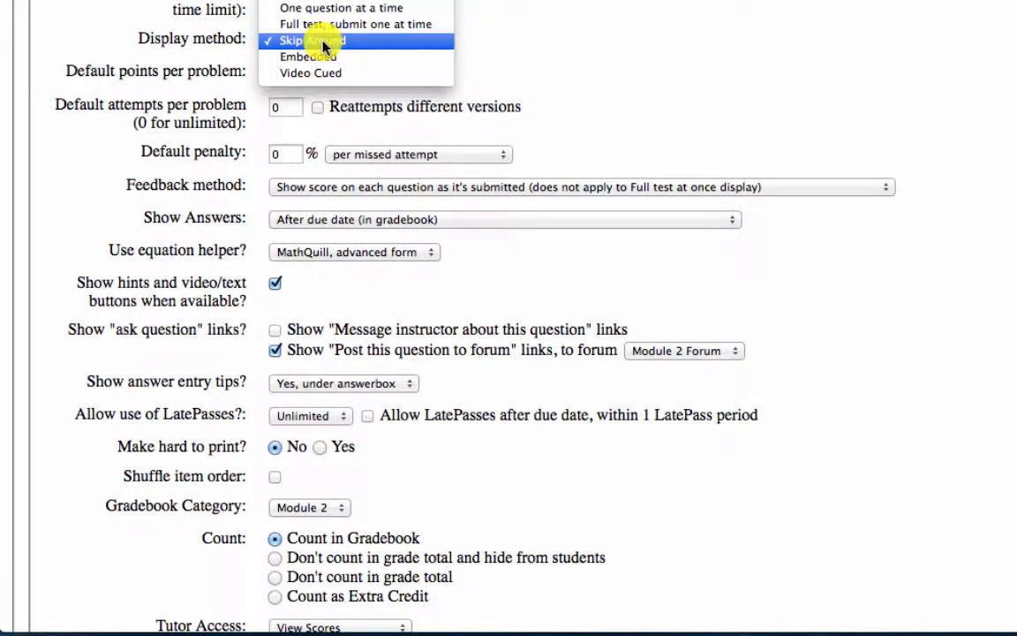
click(324, 42)
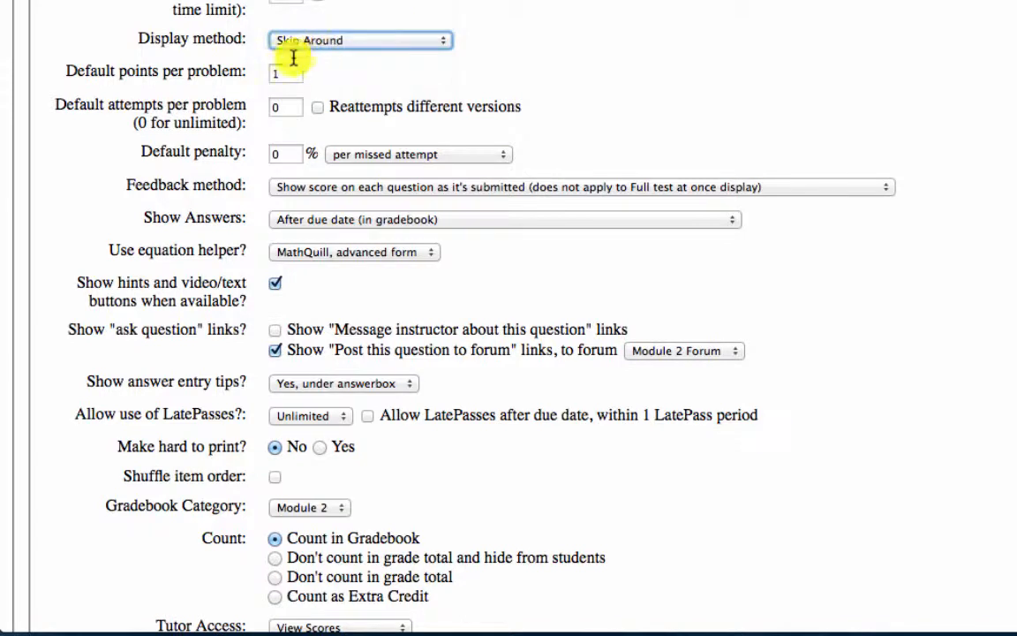
click(270, 152)
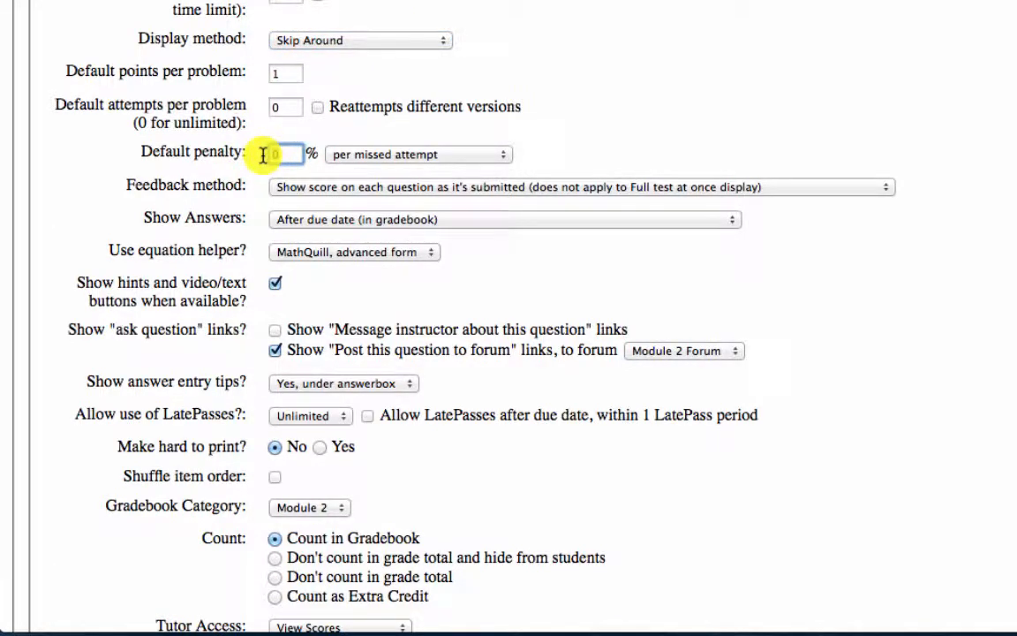
click(355, 157)
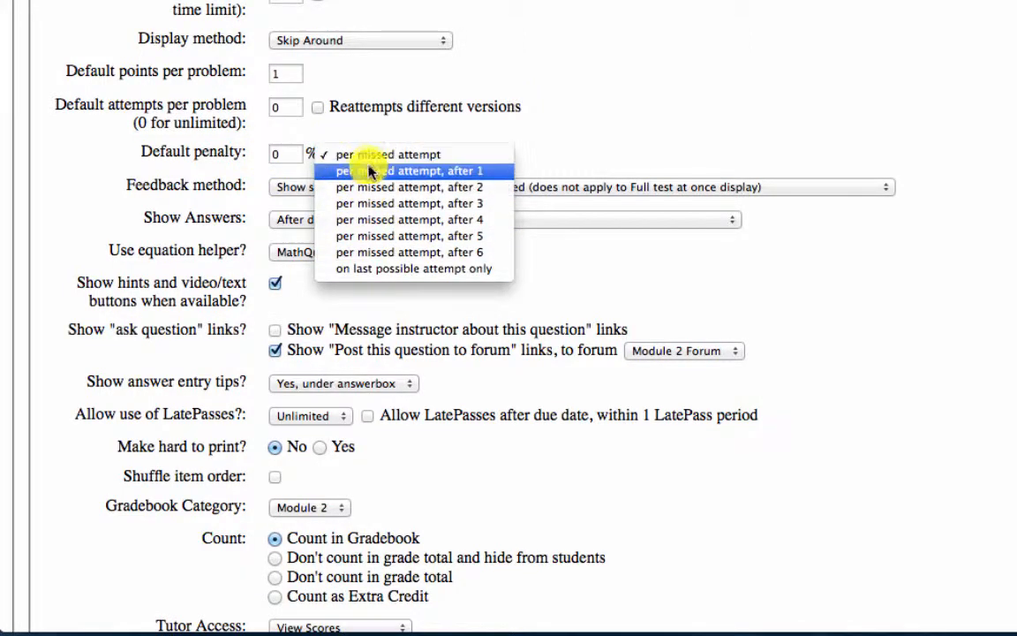
click(143, 146)
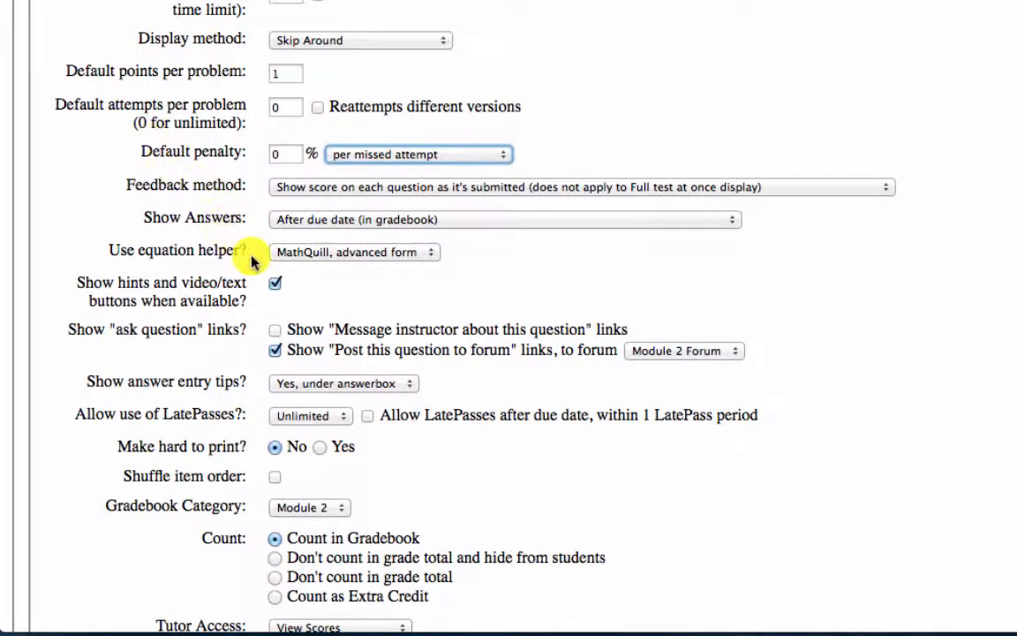
click(324, 254)
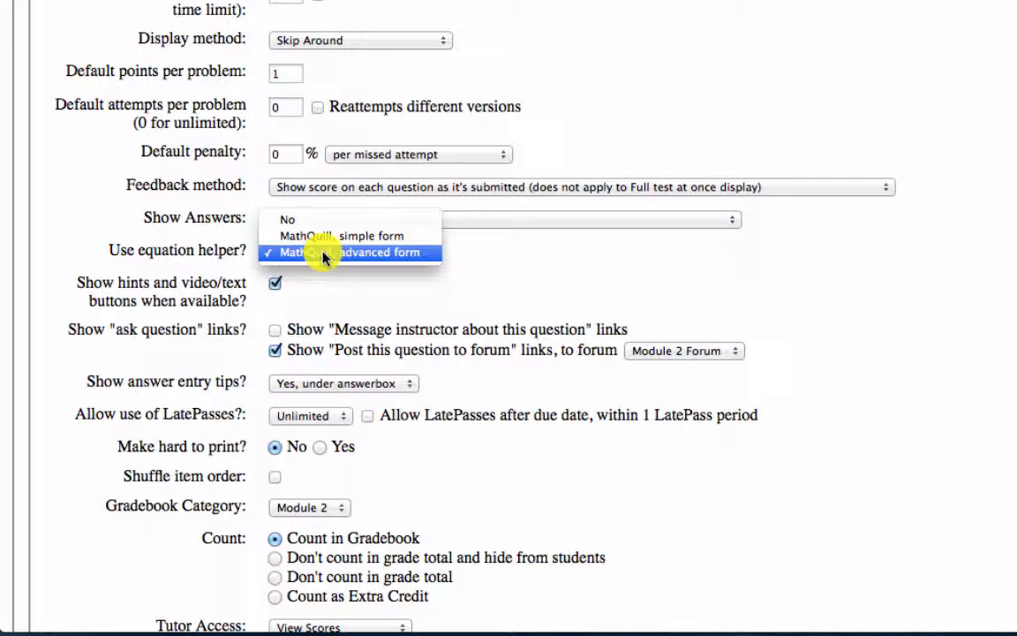
click(323, 253)
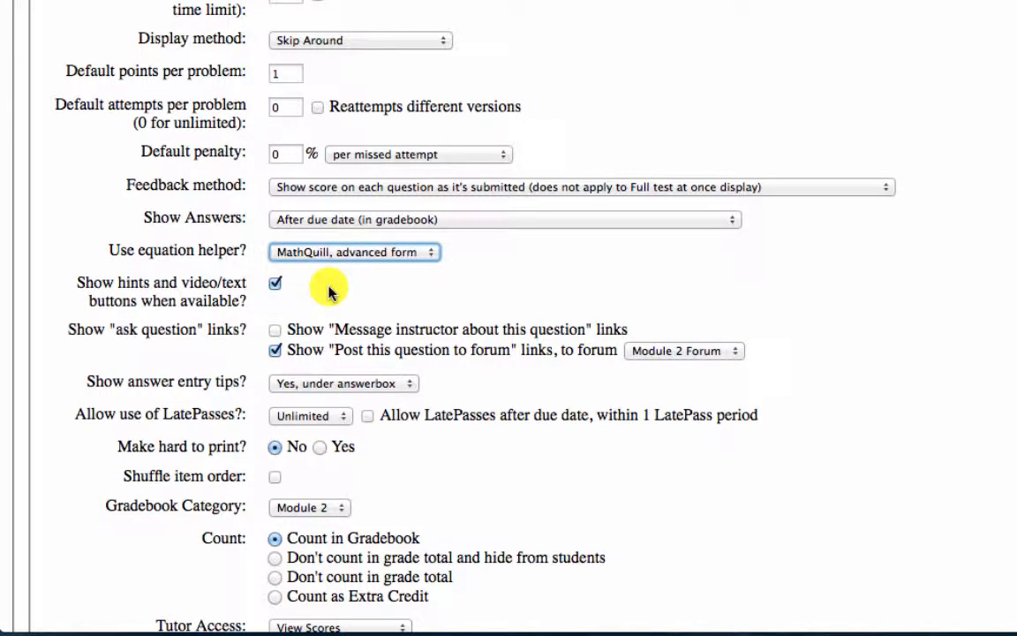
Keep Module 2 as the gradebook category and save the M2 I1 Homework settings
scroll(402, 308, down, 3)
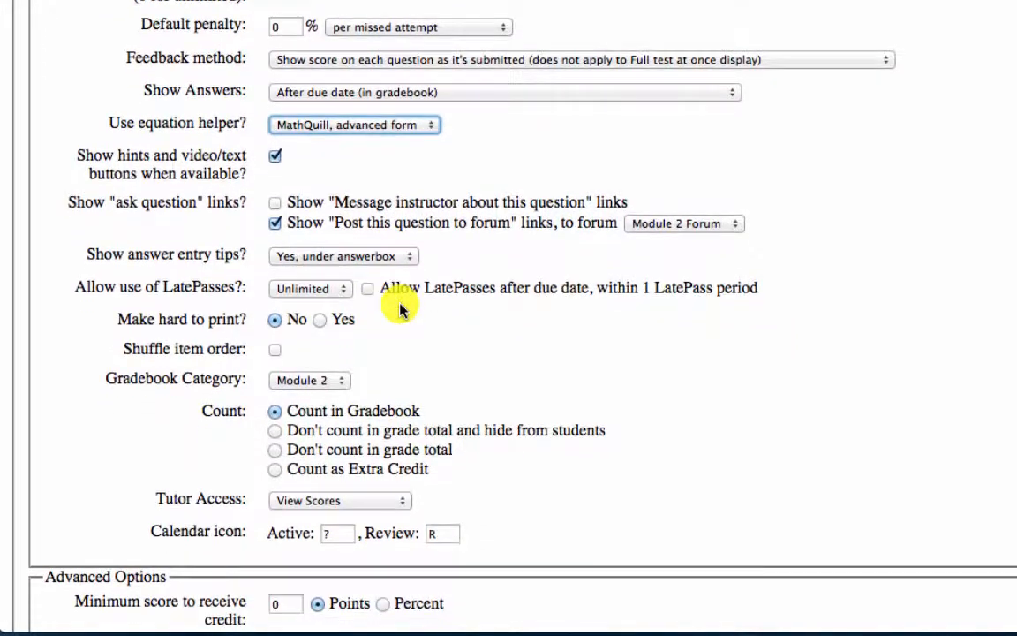
scroll(401, 307, down, 2)
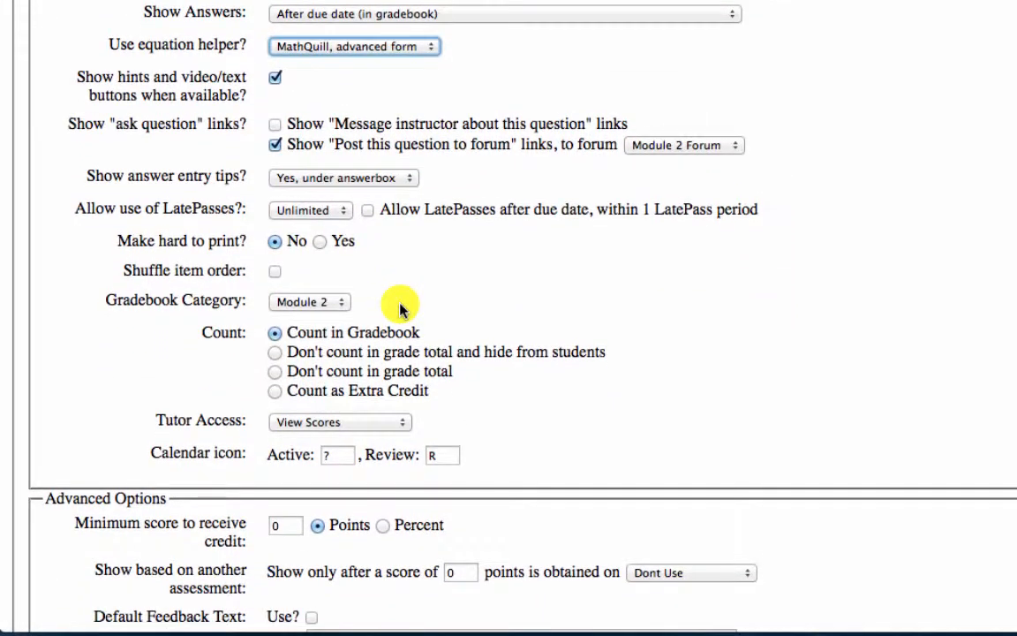
click(281, 305)
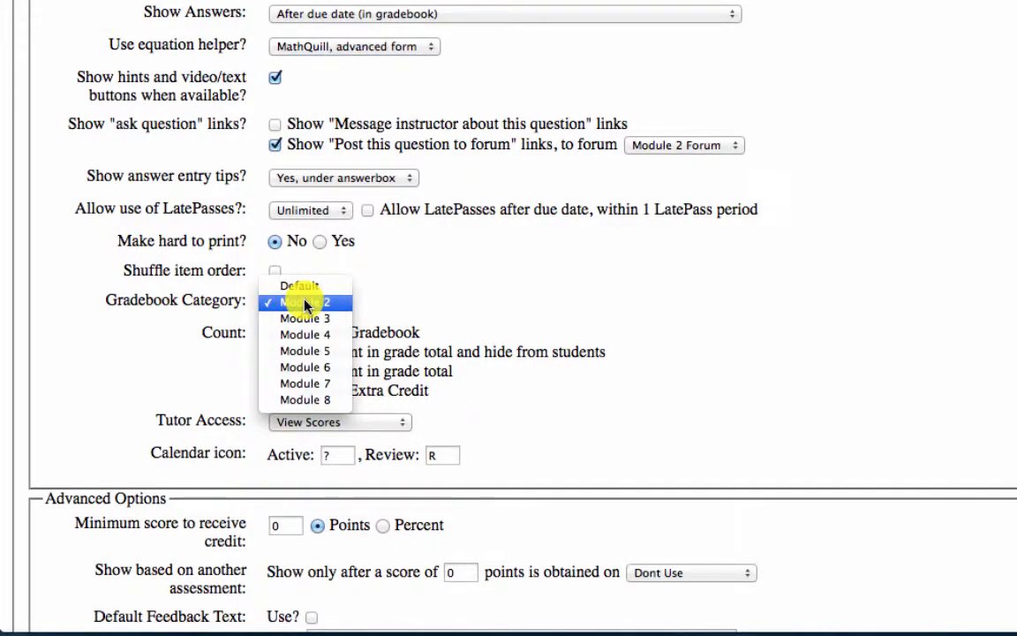
click(204, 328)
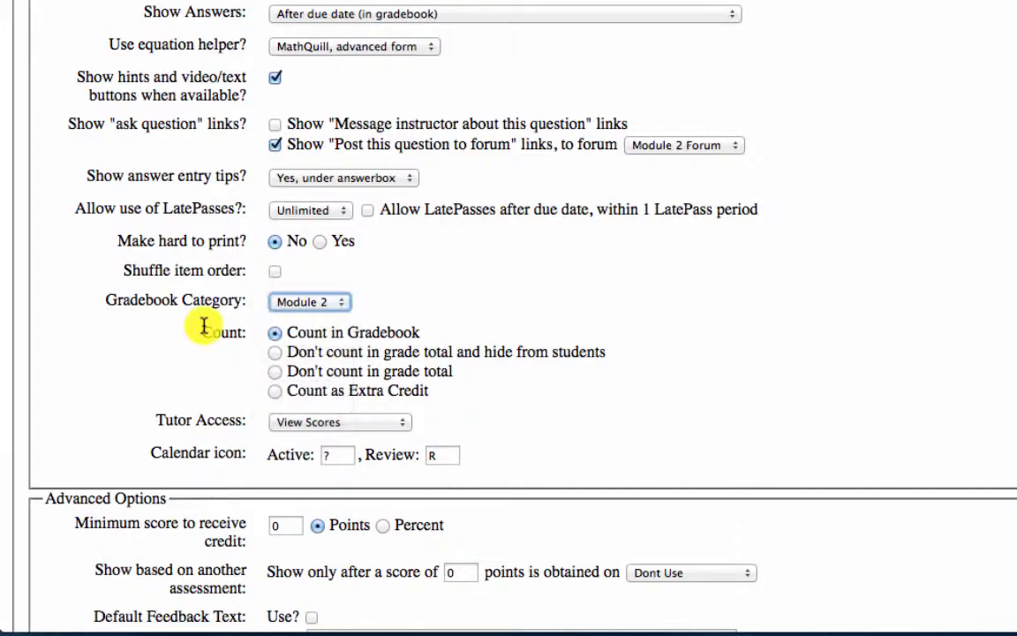
scroll(204, 327, down, 10)
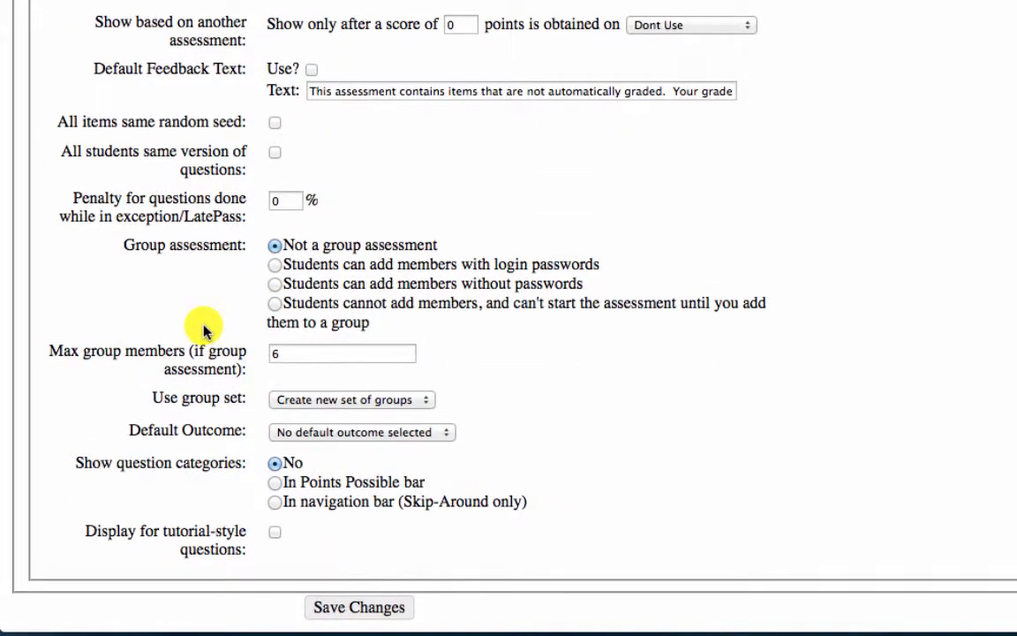
click(358, 606)
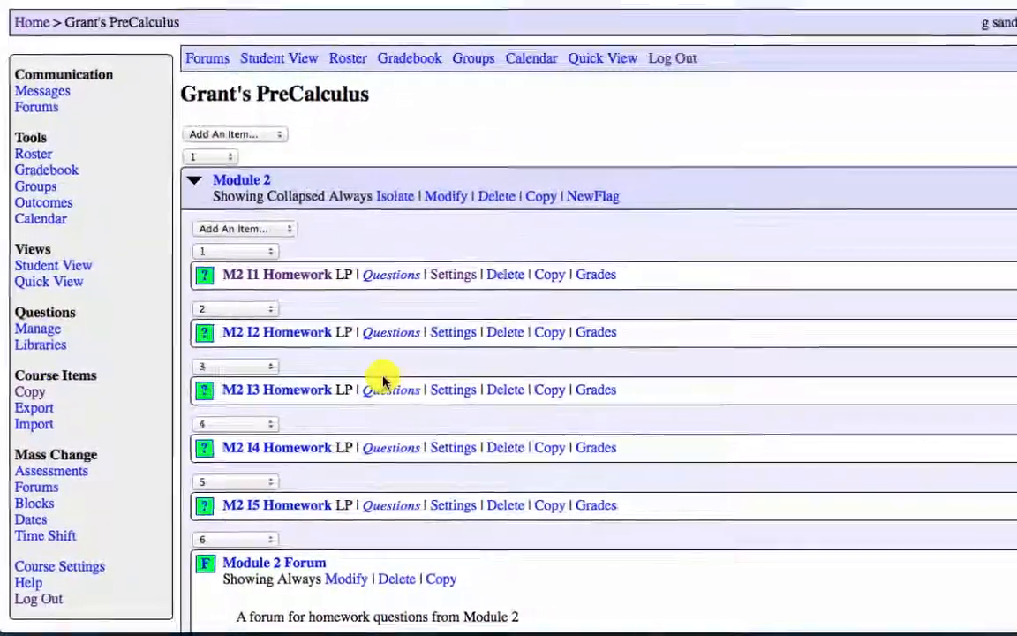